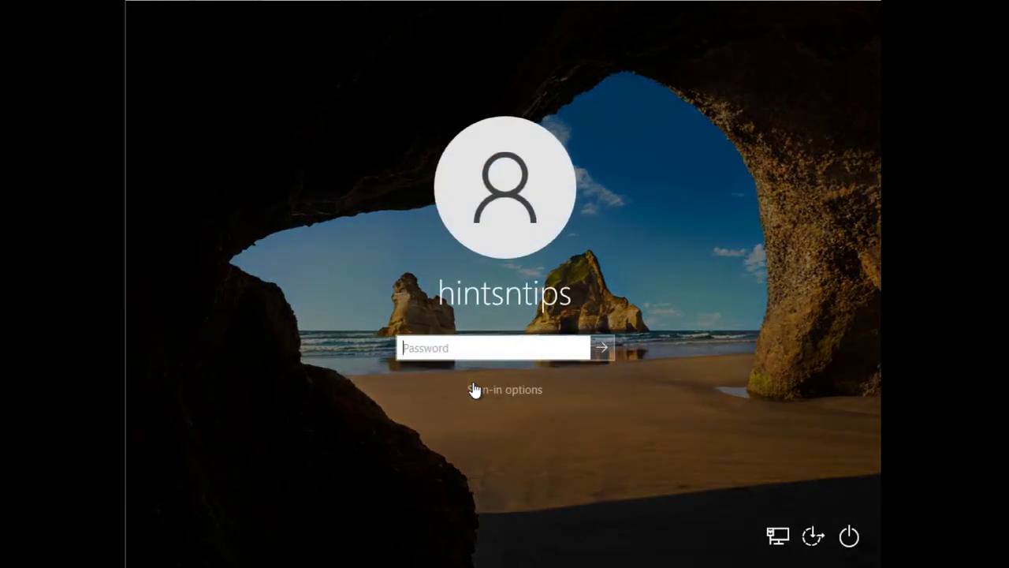
Sign in to the local Windows 10 account with its password, revealing it first to check
{"action": "type", "text": "••••••••••••••"}
{"action": "left_click", "coordinate": [578, 348]}
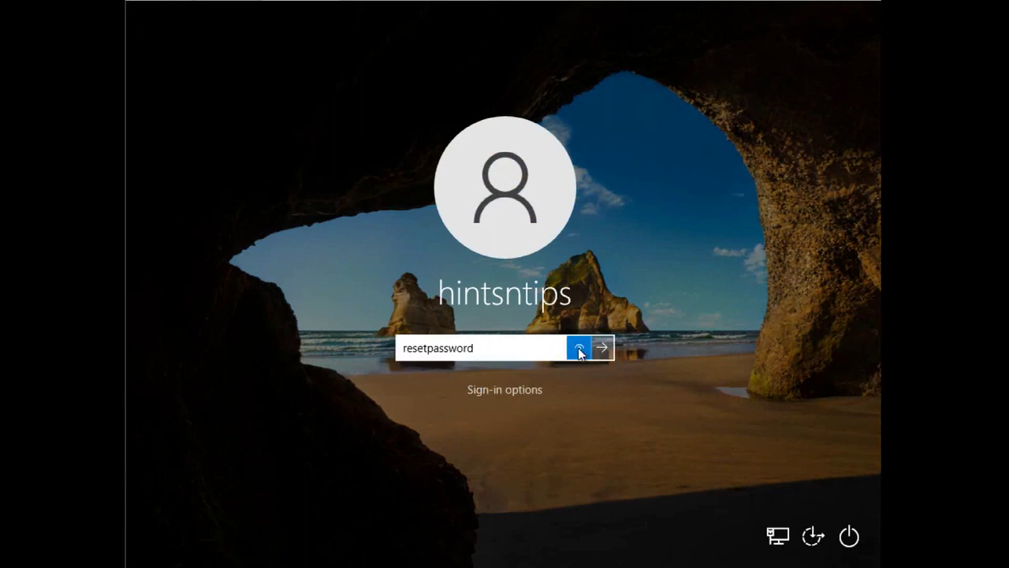
{"action": "left_click", "coordinate": [602, 349]}
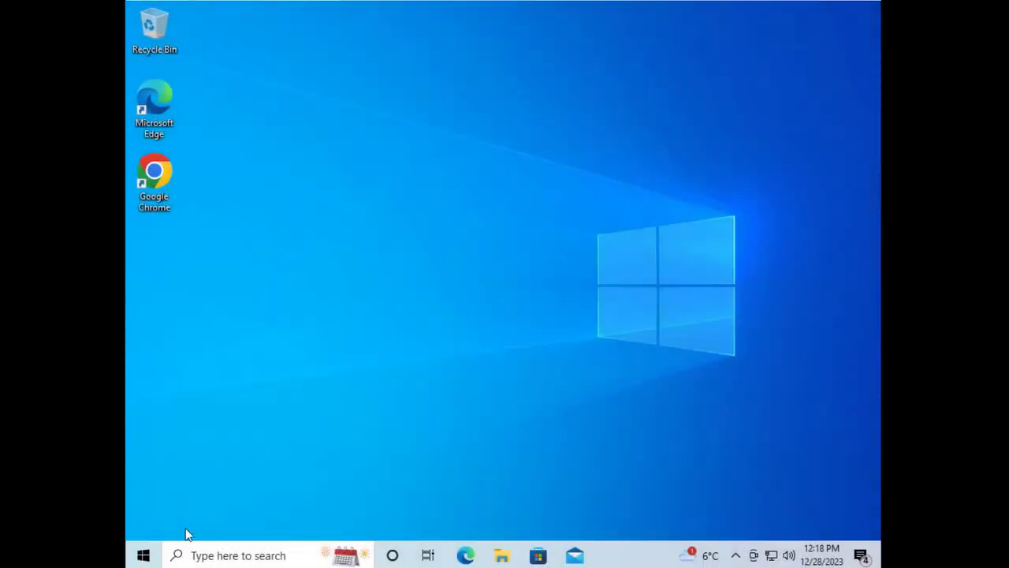
Sign out of the account from the Start button's right-click menu
{"action": "right_click", "coordinate": [141, 557]}
{"action": "mouse_move", "coordinate": [189, 519]}
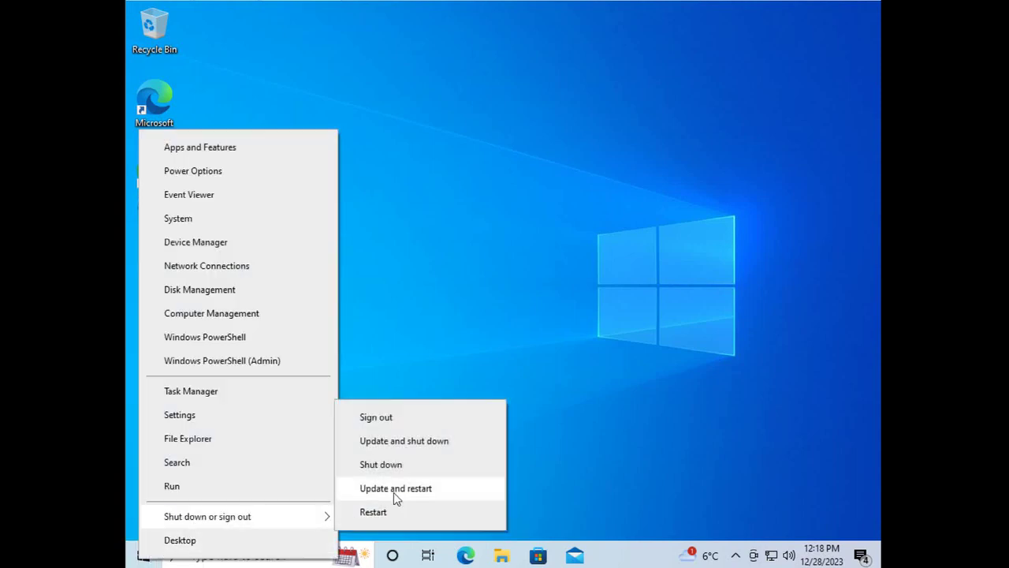
{"action": "left_click", "coordinate": [394, 418]}
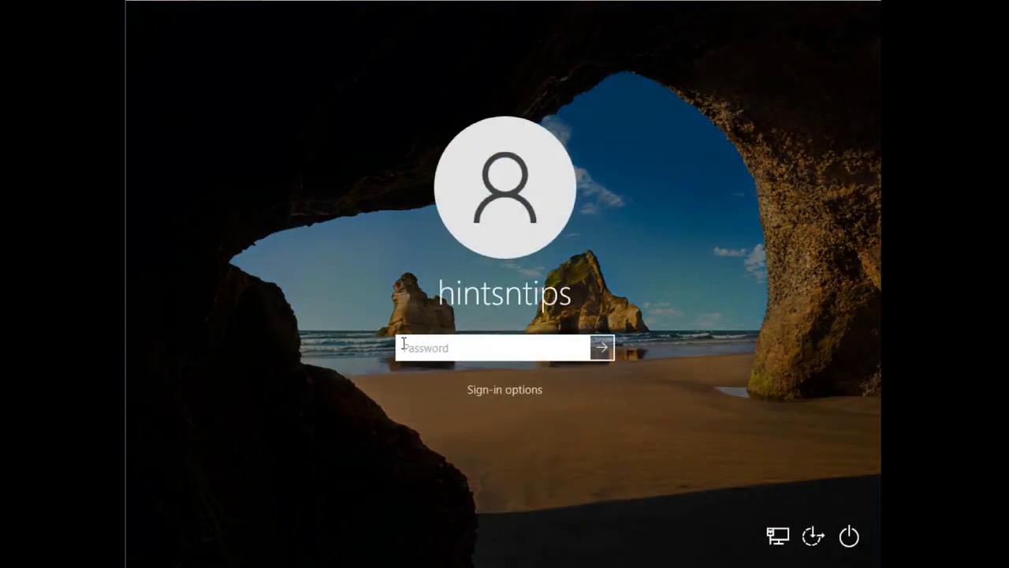
Try signing in with a different password, dismiss the incorrect-password error, and bring up power options
{"action": "type", "text": "•••••••••••ord"}
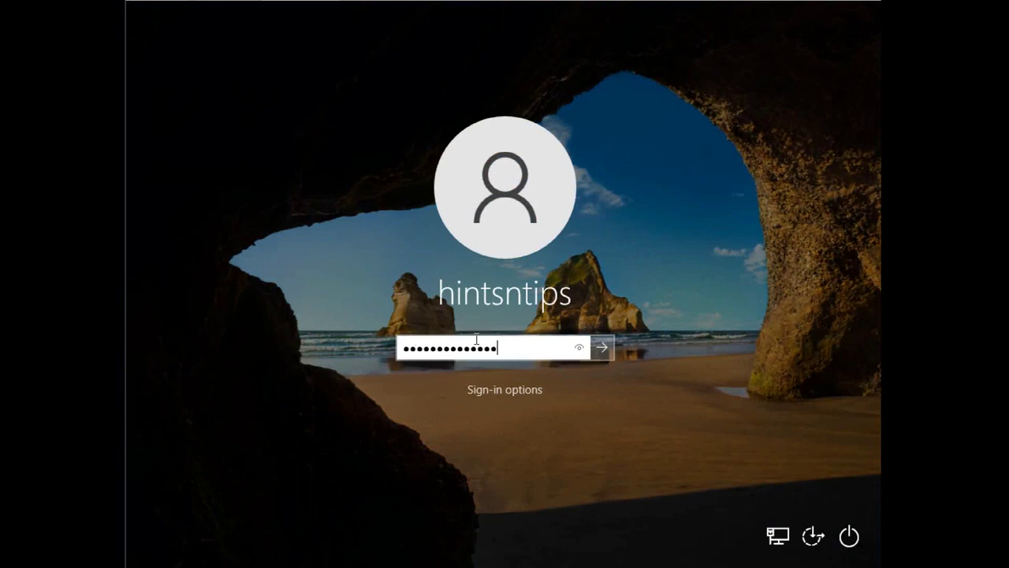
{"action": "left_click", "coordinate": [579, 350]}
{"action": "left_click", "coordinate": [577, 350]}
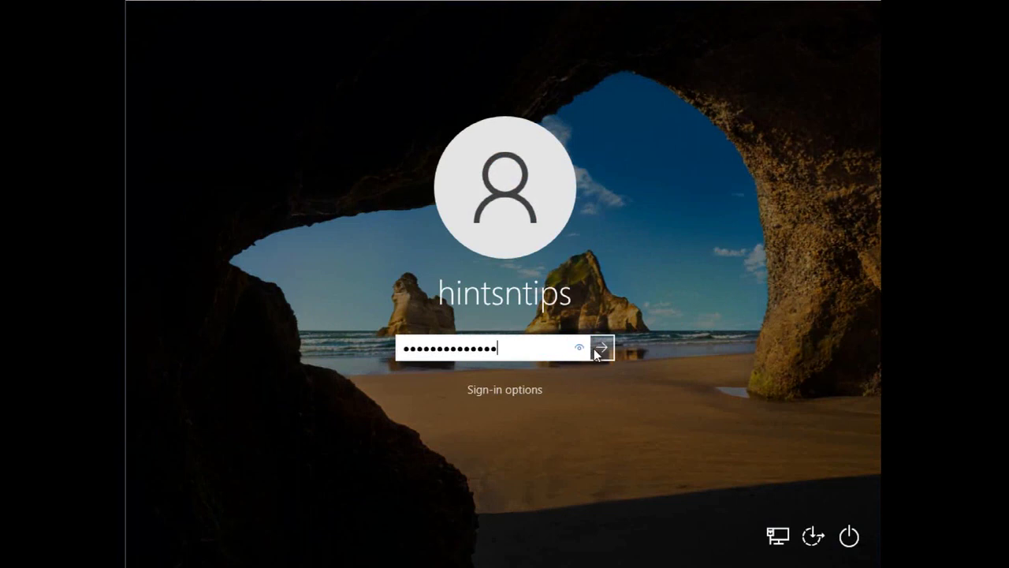
{"action": "left_click", "coordinate": [603, 348]}
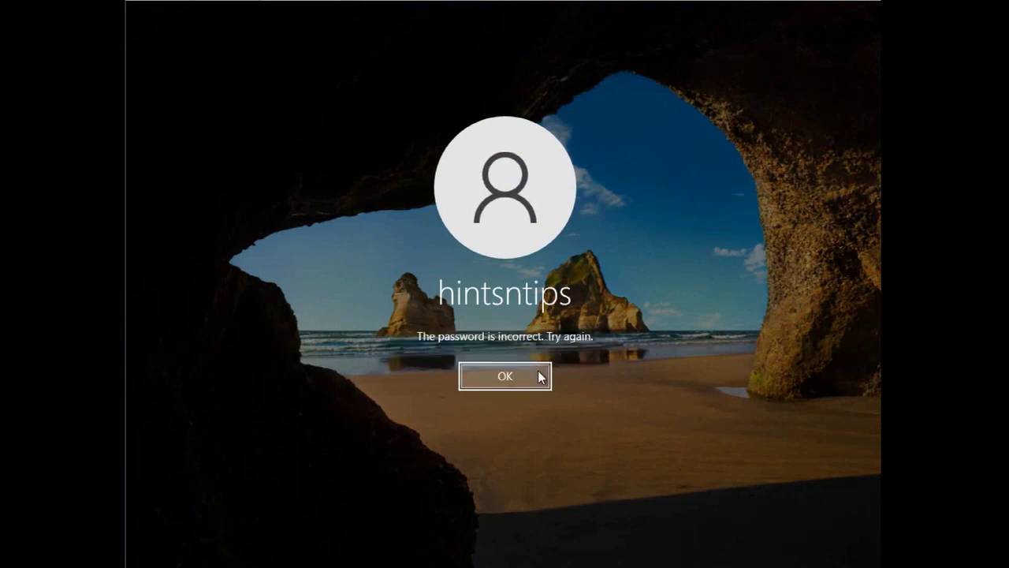
{"action": "left_click", "coordinate": [540, 377]}
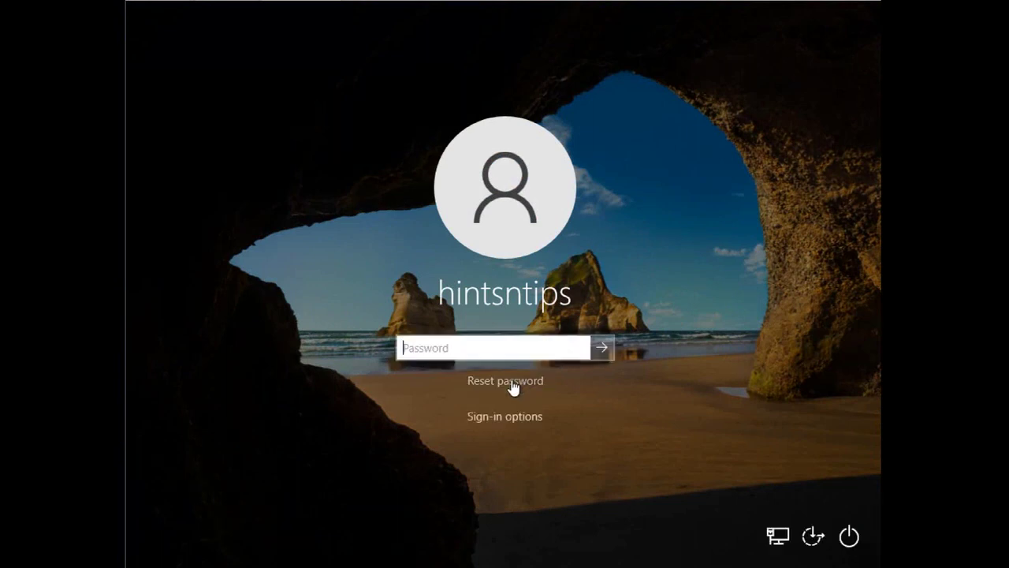
{"action": "left_click", "coordinate": [840, 544]}
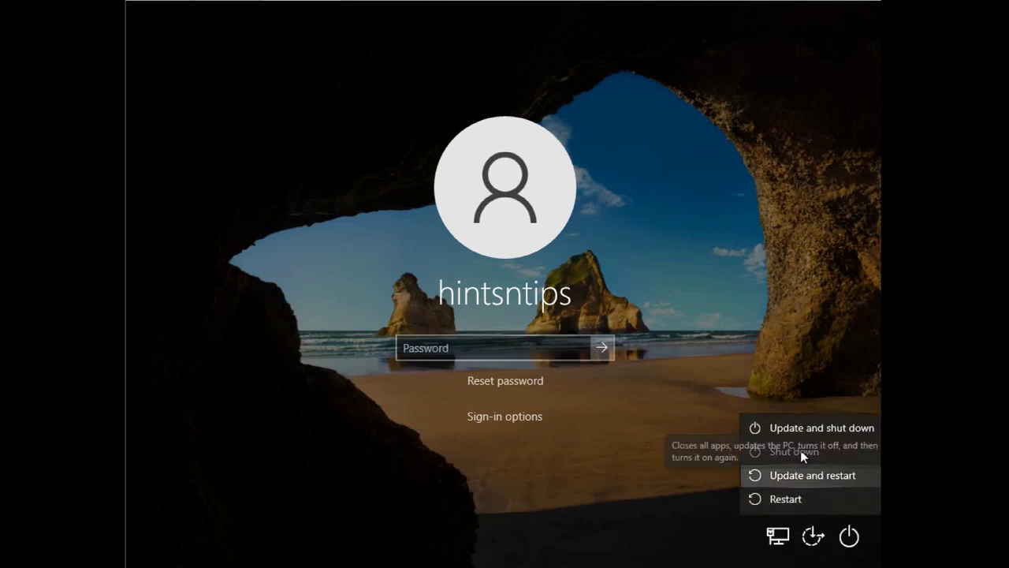
Shut down the VM and view the win10test summary page in VMware Workstation
{"action": "left_click", "coordinate": [794, 449]}
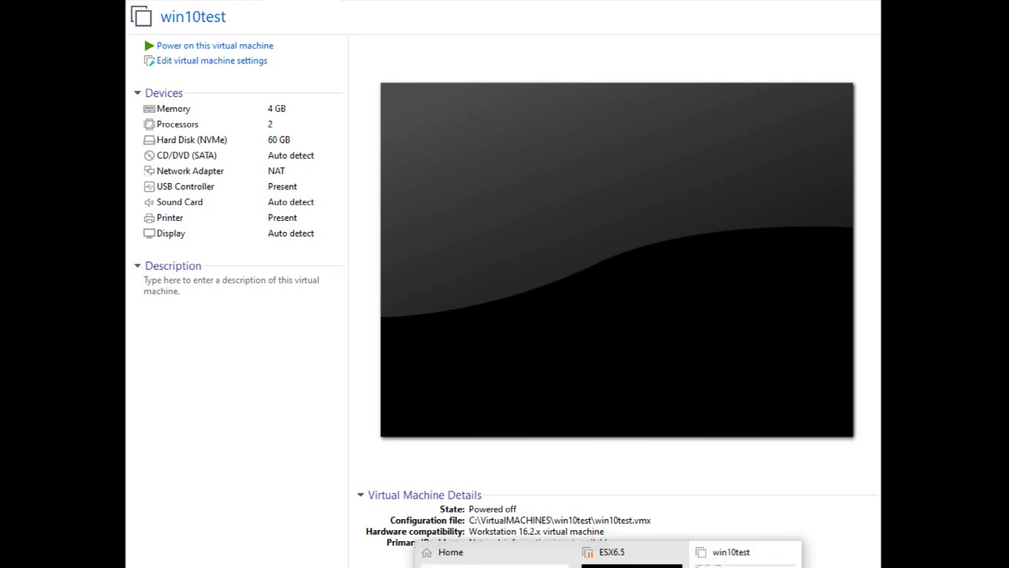
{"action": "left_click", "coordinate": [181, 407]}
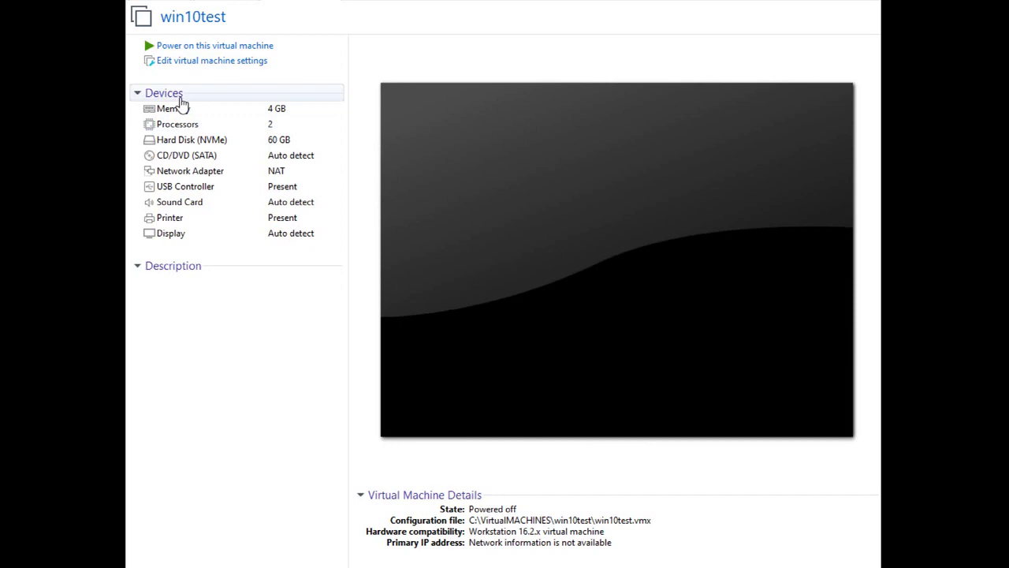
Begin adding a new NVMe hard disk in win10test's Virtual Machine Settings
{"action": "left_click", "coordinate": [186, 113]}
{"action": "key", "text": "ctrl+d"}
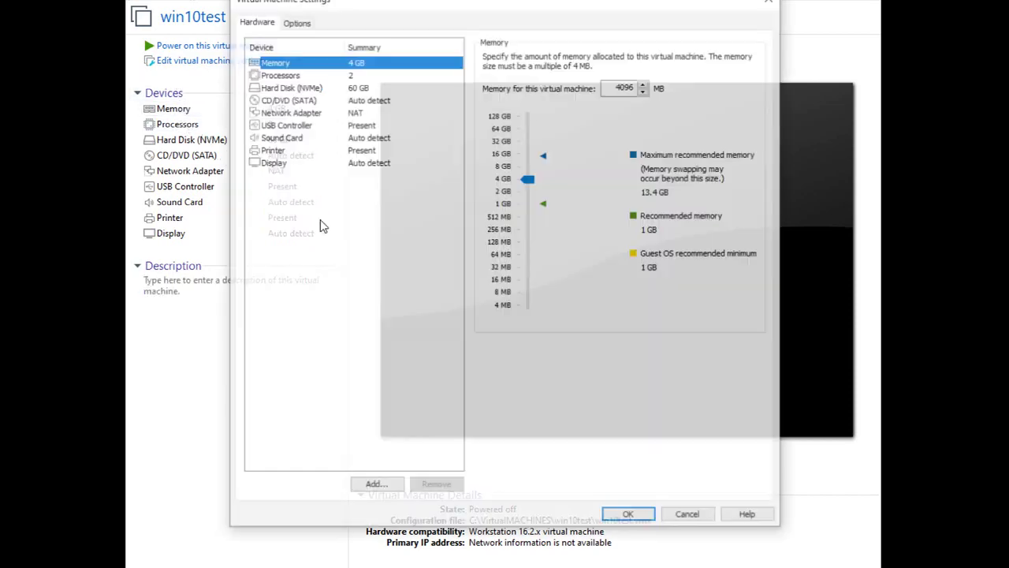
{"action": "left_click", "coordinate": [372, 486]}
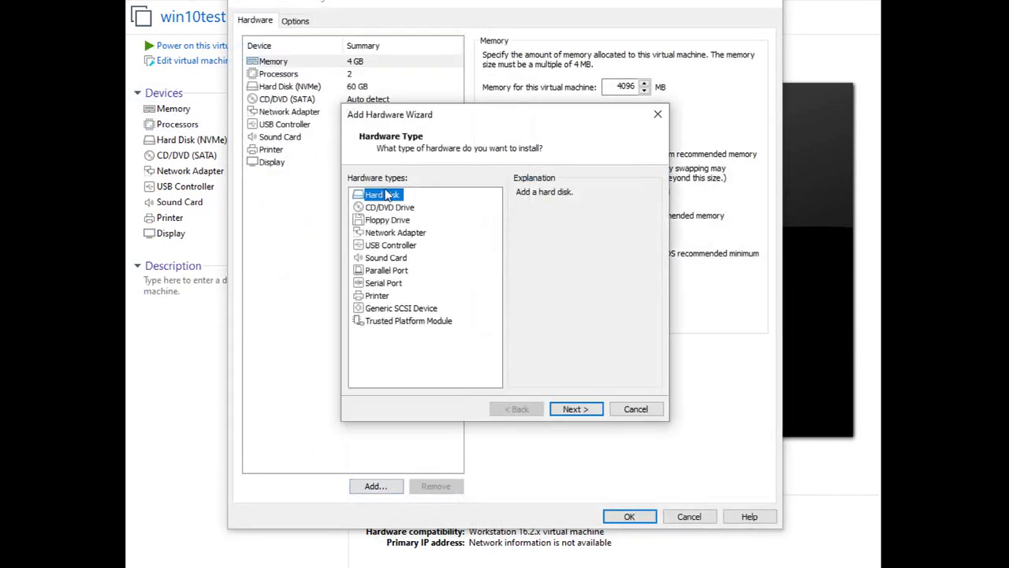
{"action": "left_click", "coordinate": [576, 408]}
{"action": "left_click", "coordinate": [576, 407]}
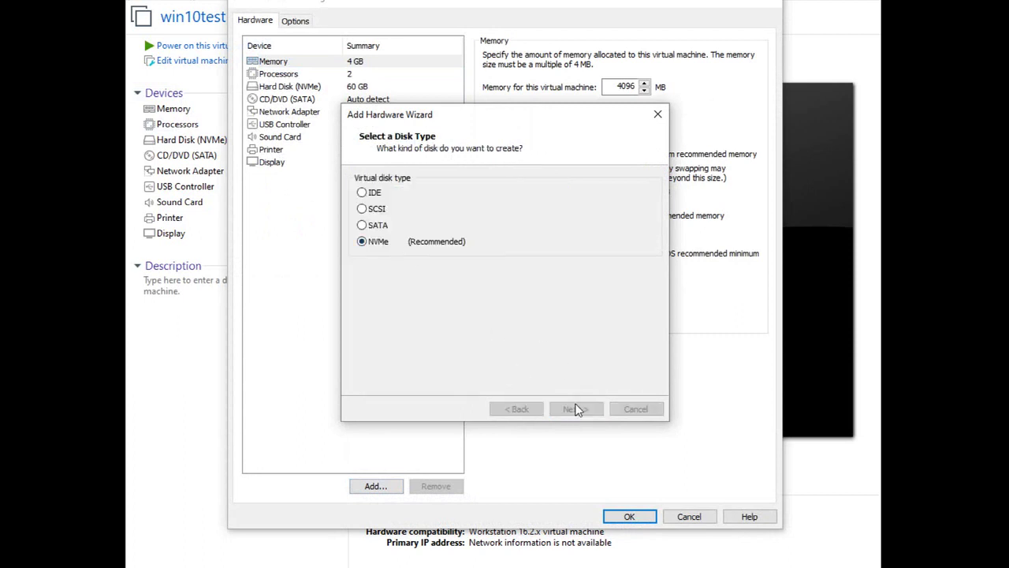
Attach PhysicalDrive1 as the new physical disk and save the VM settings
{"action": "left_click", "coordinate": [378, 287]}
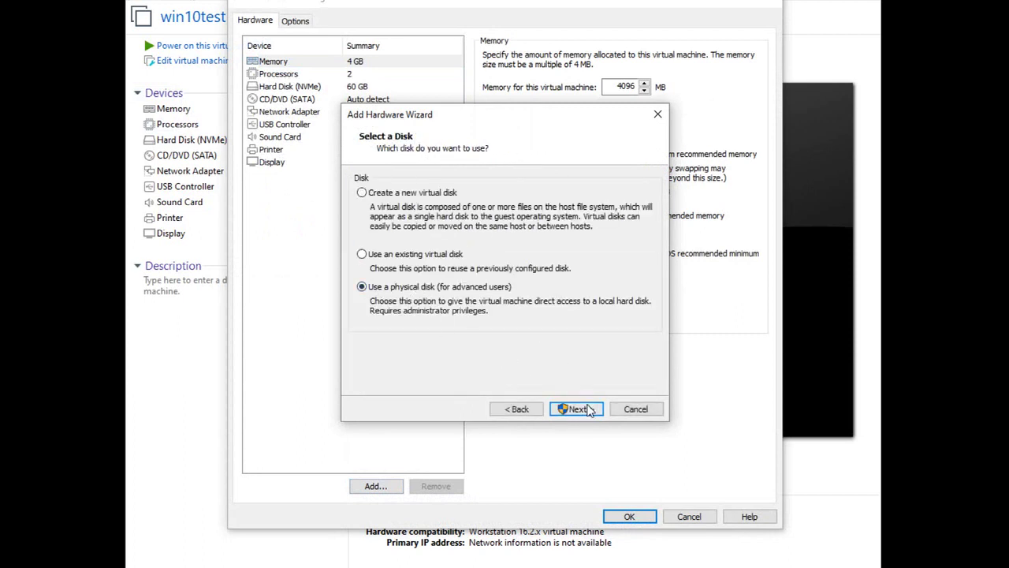
{"action": "left_click", "coordinate": [576, 408]}
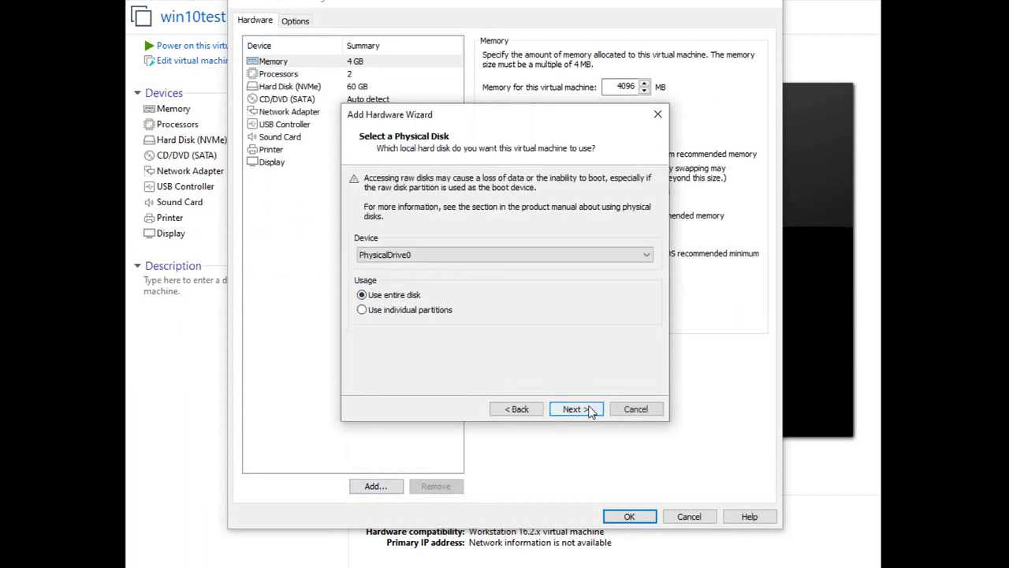
{"action": "left_click", "coordinate": [404, 257]}
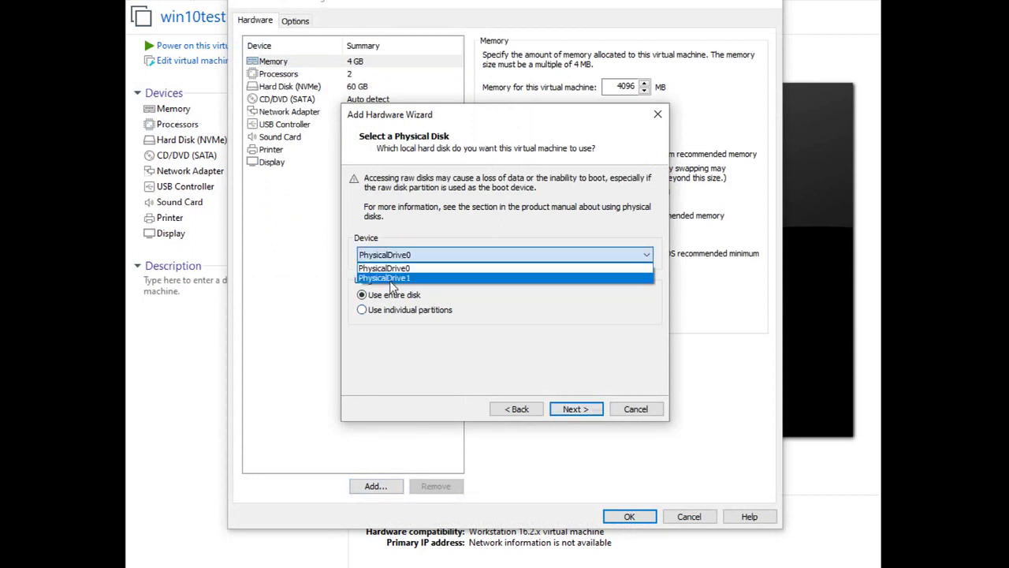
{"action": "left_click", "coordinate": [390, 279]}
{"action": "left_click", "coordinate": [569, 409]}
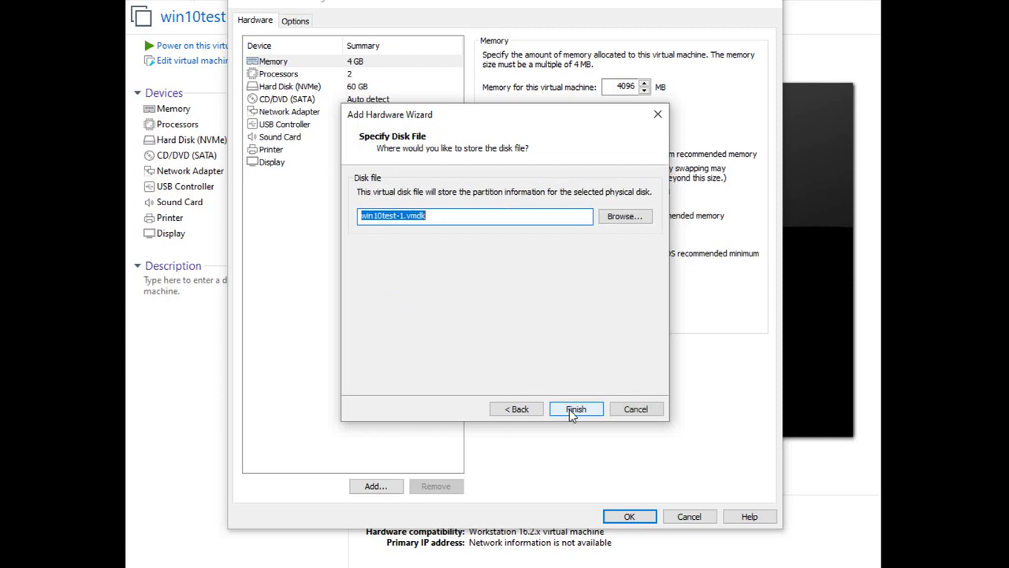
{"action": "left_click", "coordinate": [569, 410]}
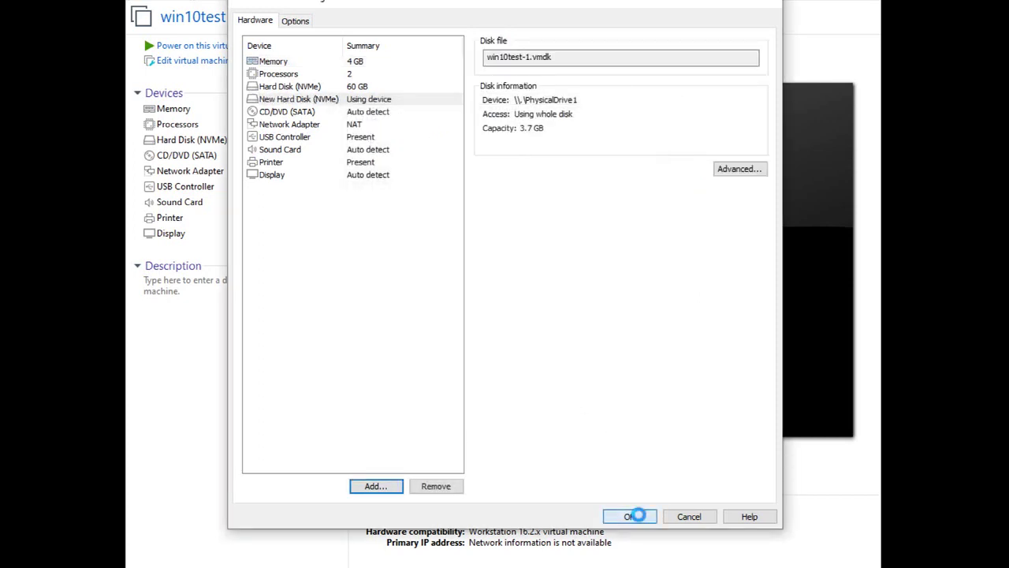
{"action": "left_click", "coordinate": [637, 516]}
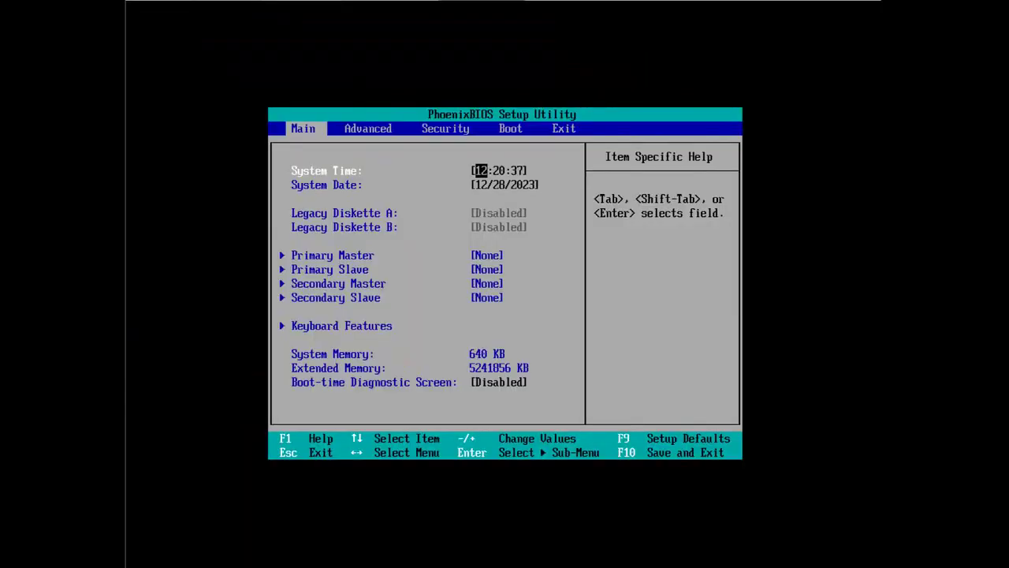
Expand the Hard Drive group on the BIOS Boot tab to see both NVMe disks
{"action": "key", "text": "Right"}
{"action": "key", "text": "Right"}
{"action": "key", "text": "Right"}
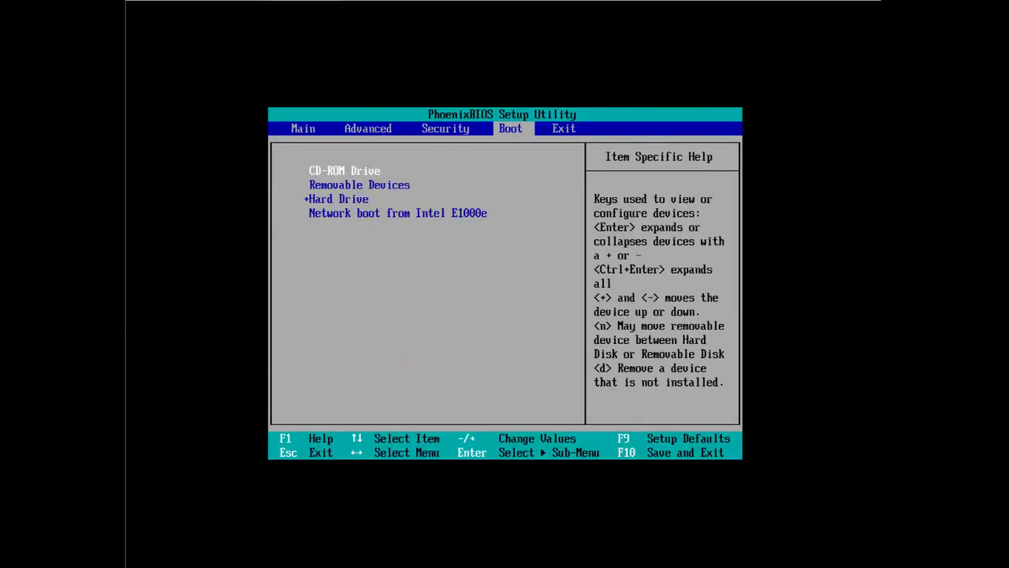
{"action": "key", "text": "Down"}
{"action": "key", "text": "Down"}
{"action": "key", "text": "Return"}
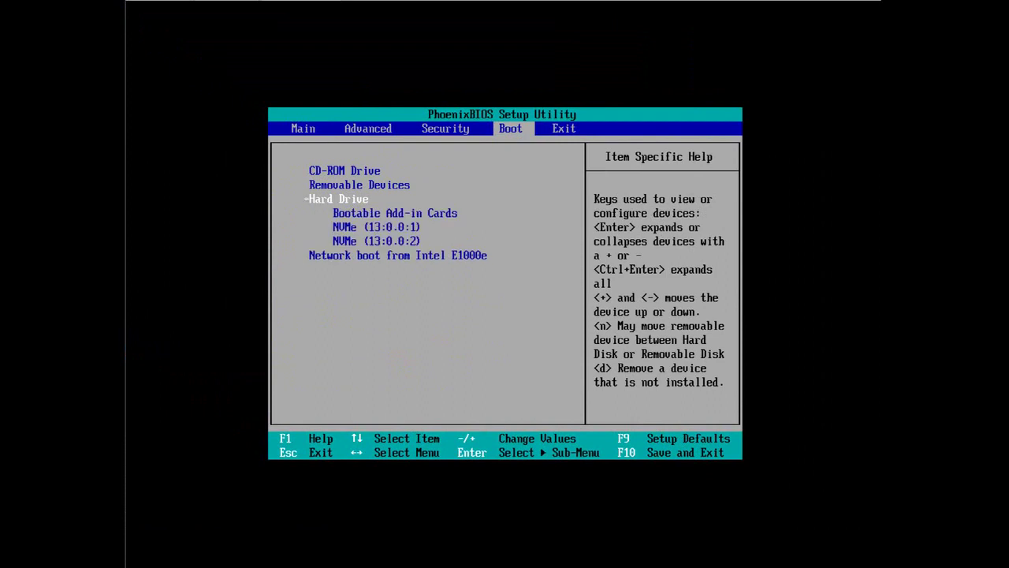
{"action": "key", "text": "Down"}
{"action": "key", "text": "Down"}
{"action": "key", "text": "Down"}
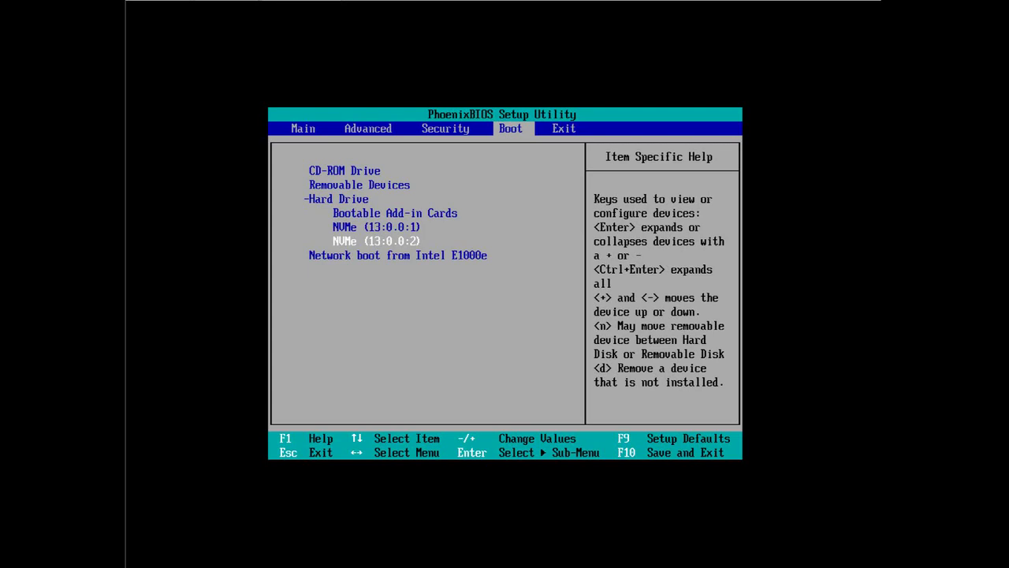
{"action": "key", "text": "Up"}
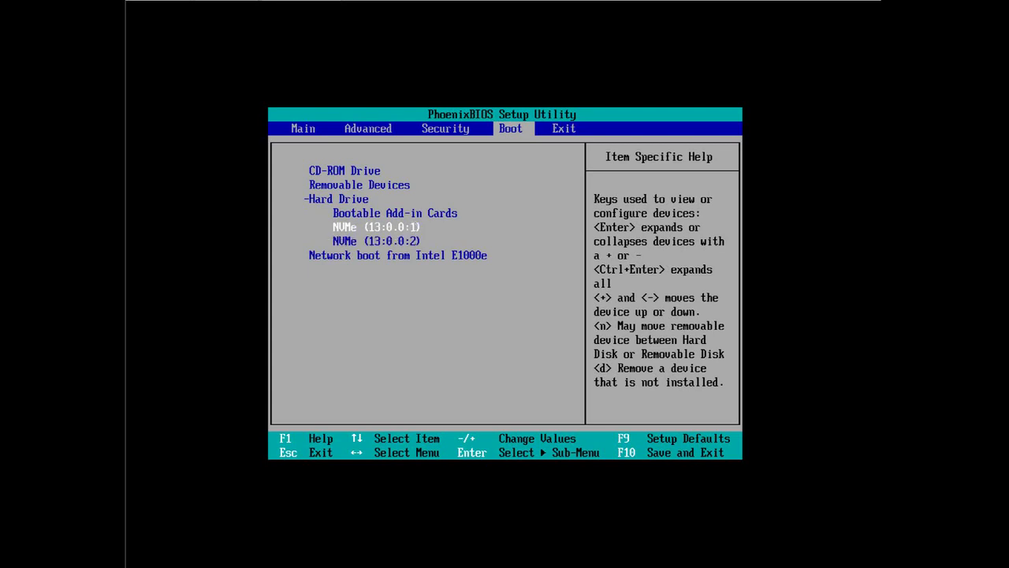
{"action": "key", "text": "Down"}
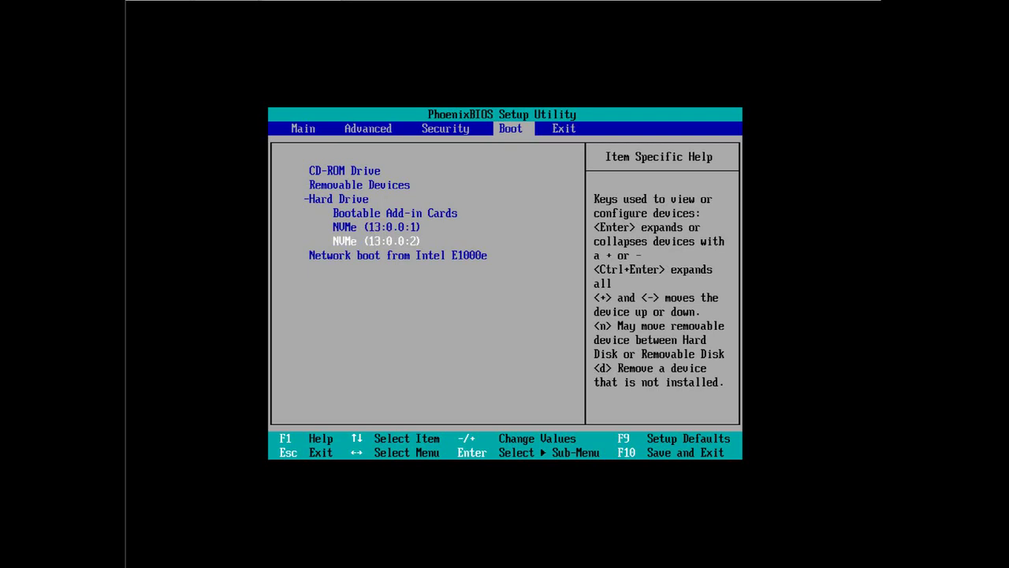
{"action": "key", "text": "Up"}
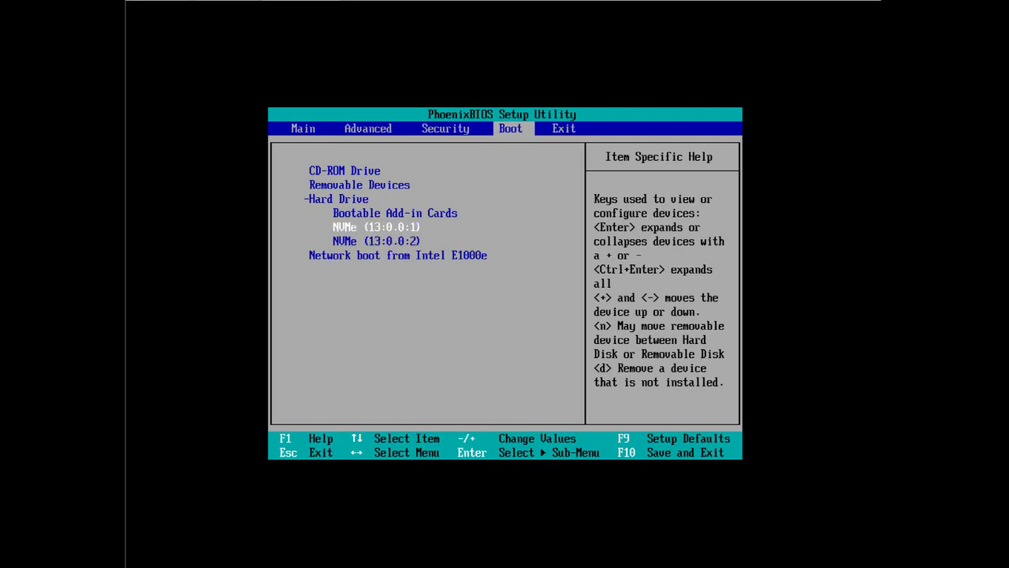
{"action": "key", "text": "Down"}
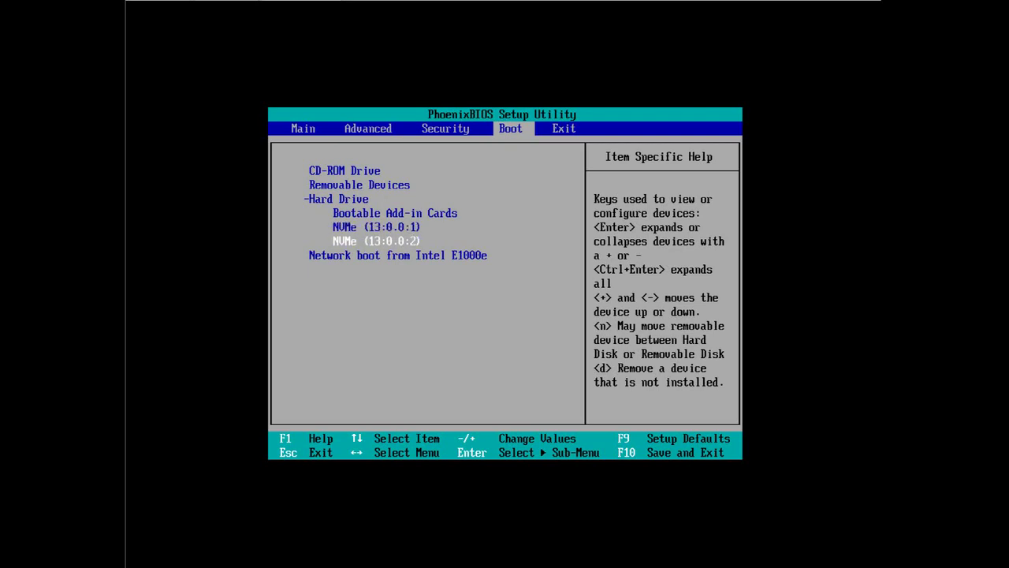
{"action": "key", "text": "Up"}
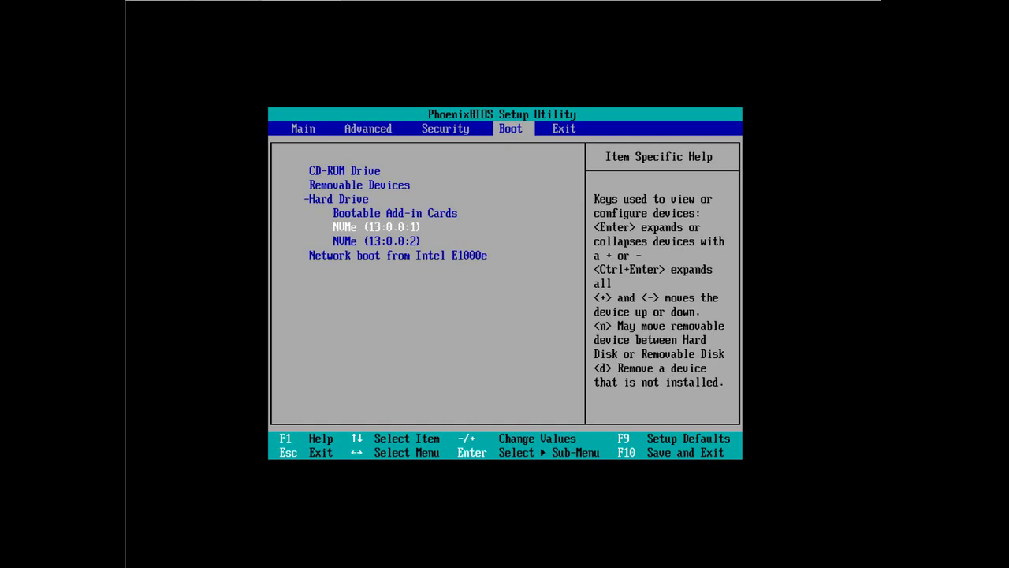
Raise NVMe (13:0:0:2) to first in the Hard Drive boot order, then choose Exit Saving Changes
{"action": "key", "text": "plus"}
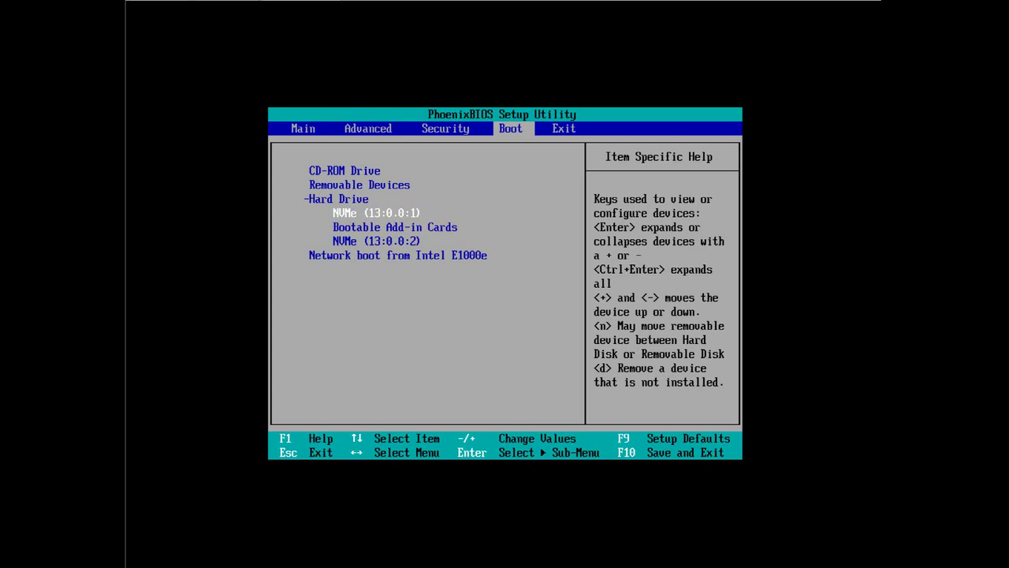
{"action": "key", "text": "Down"}
{"action": "key", "text": "Down"}
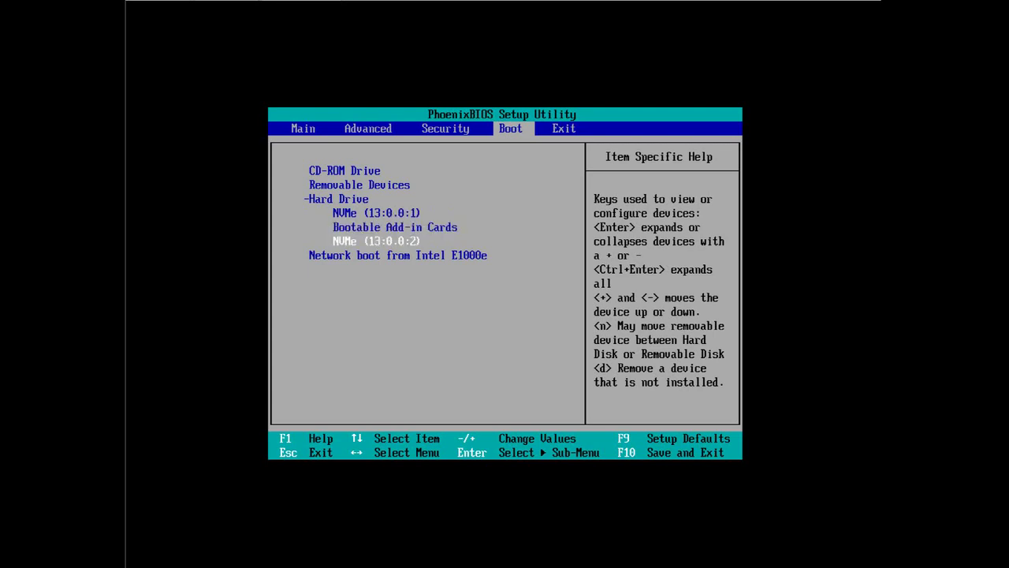
{"action": "key", "text": "plus"}
{"action": "key", "text": "plus"}
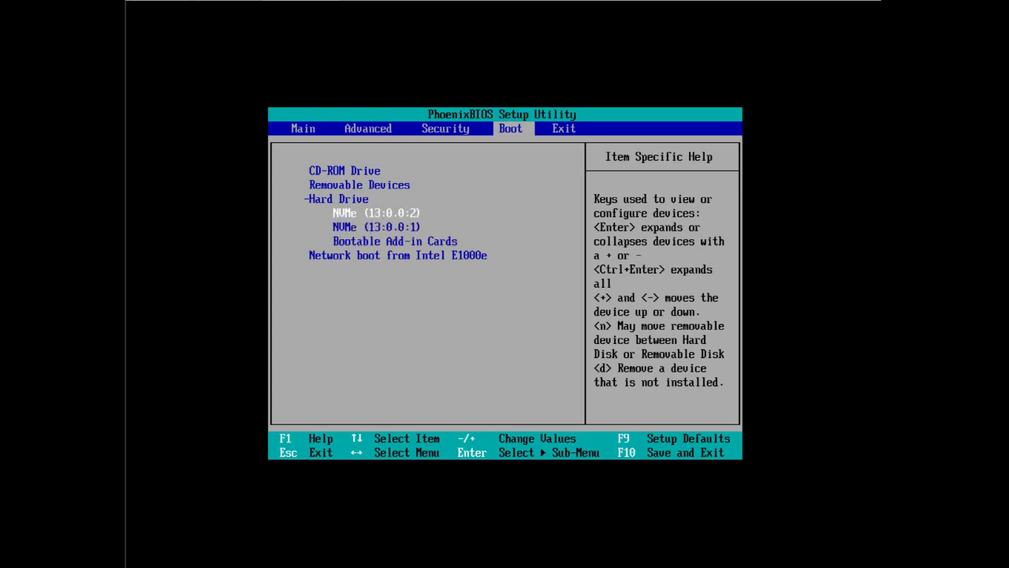
{"action": "key", "text": "Right"}
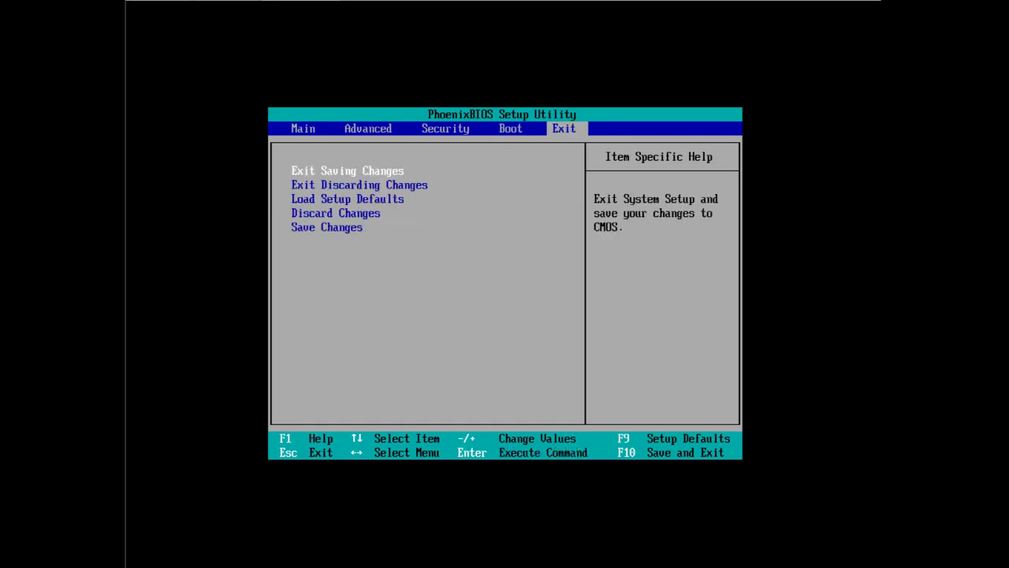
{"action": "key", "text": "Return"}
{"action": "key", "text": "Return"}
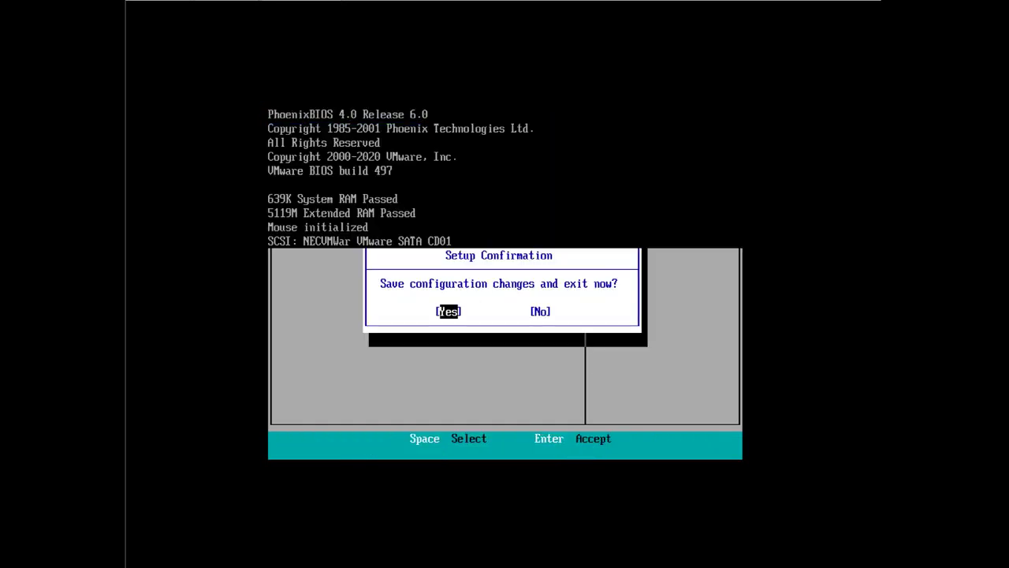
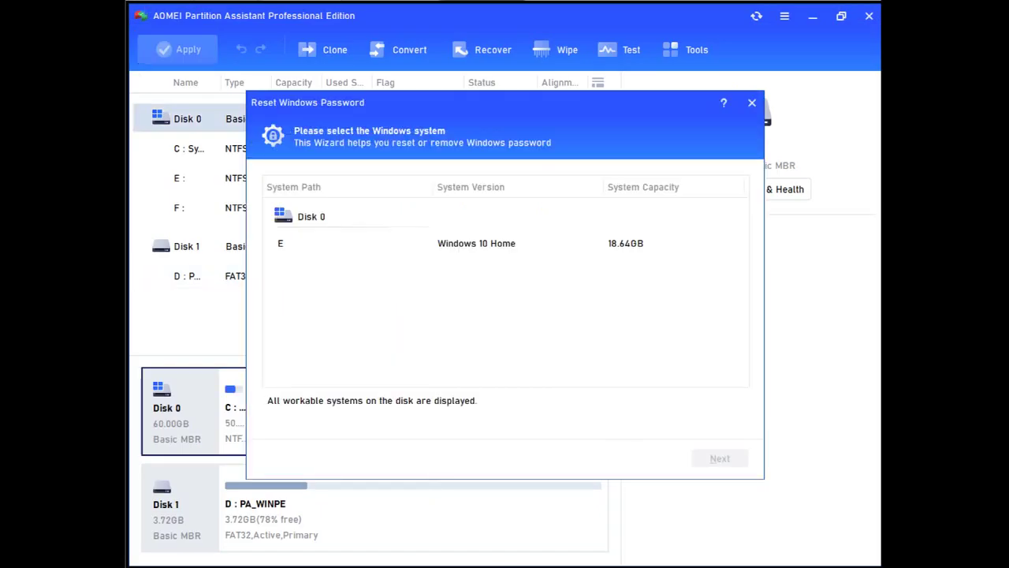
Choose the Windows 10 Home system on drive E, then select the second user account for password reset
{"action": "left_click", "coordinate": [407, 244]}
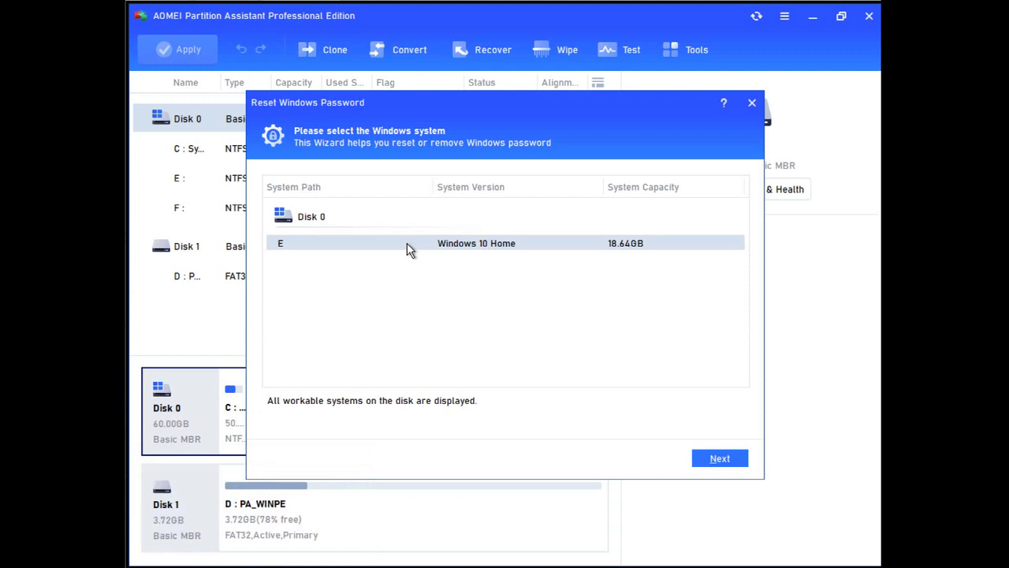
{"action": "left_click", "coordinate": [712, 459]}
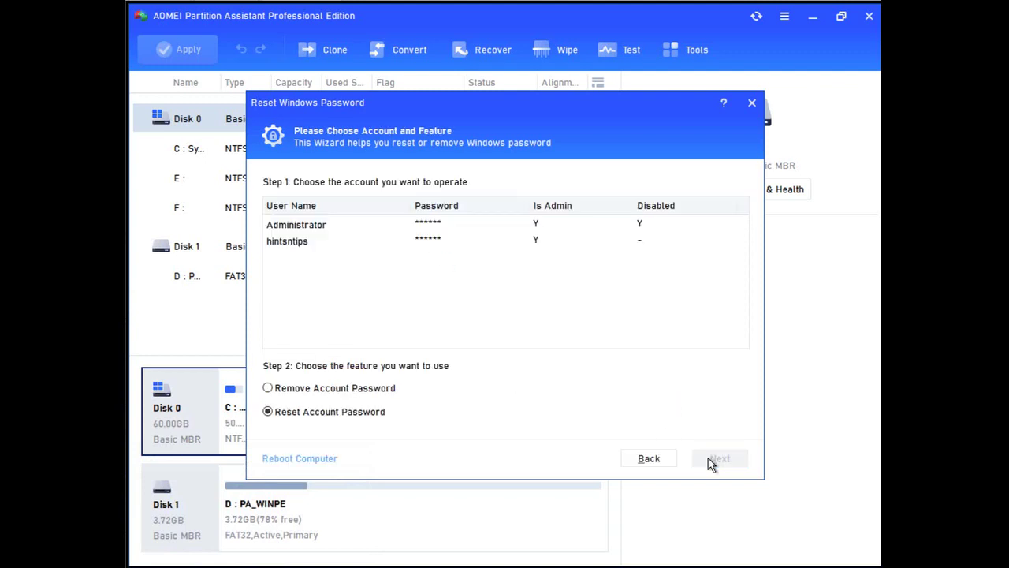
{"action": "left_click", "coordinate": [435, 245]}
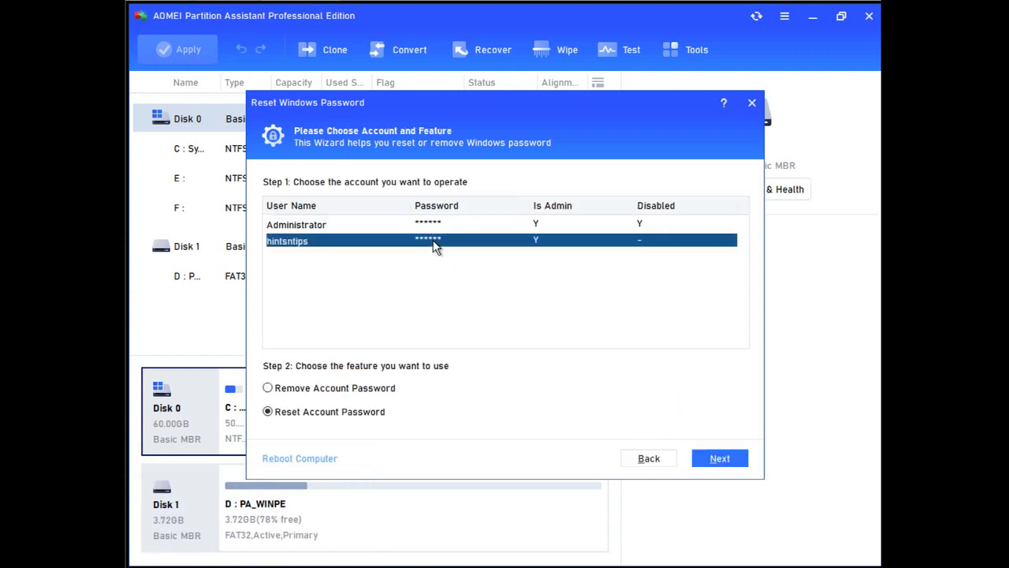
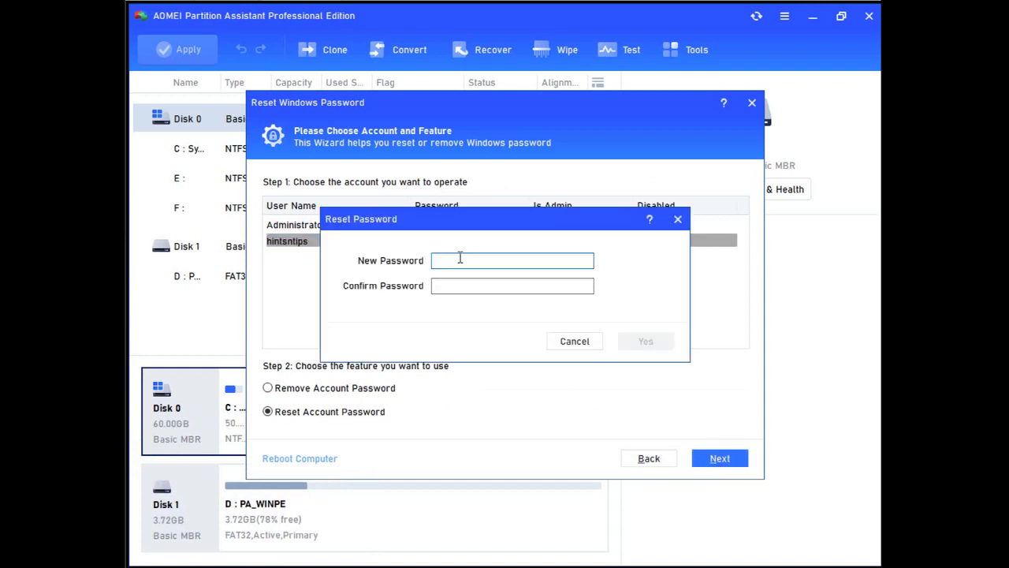
Enter and confirm a new password for the account, apply it, and acknowledge the success message
{"action": "type", "text": "changepassword"}
{"action": "key", "text": "Tab"}
{"action": "type", "text": "c"}
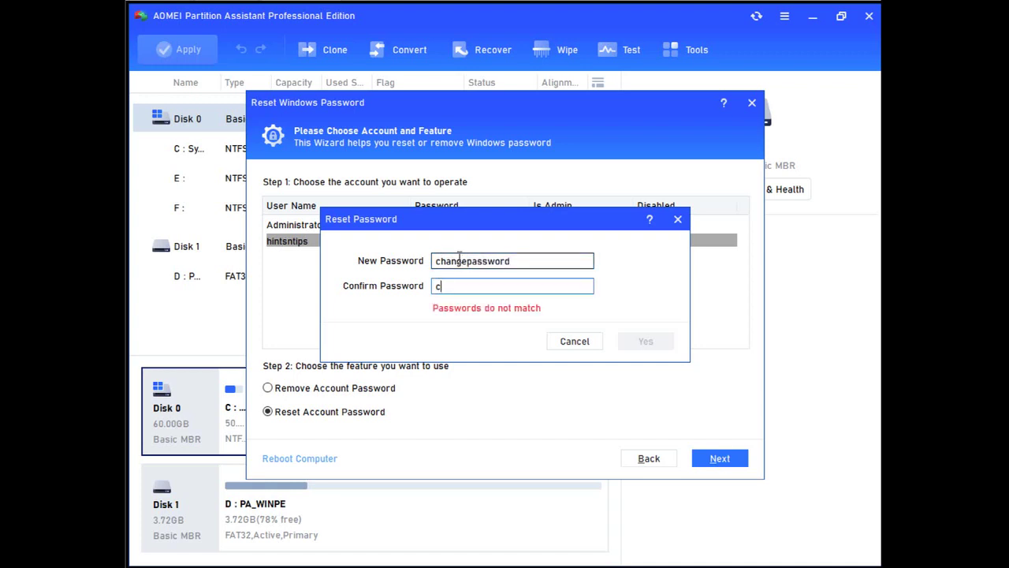
{"action": "type", "text": "hangepass"}
{"action": "type", "text": "hangepassword"}
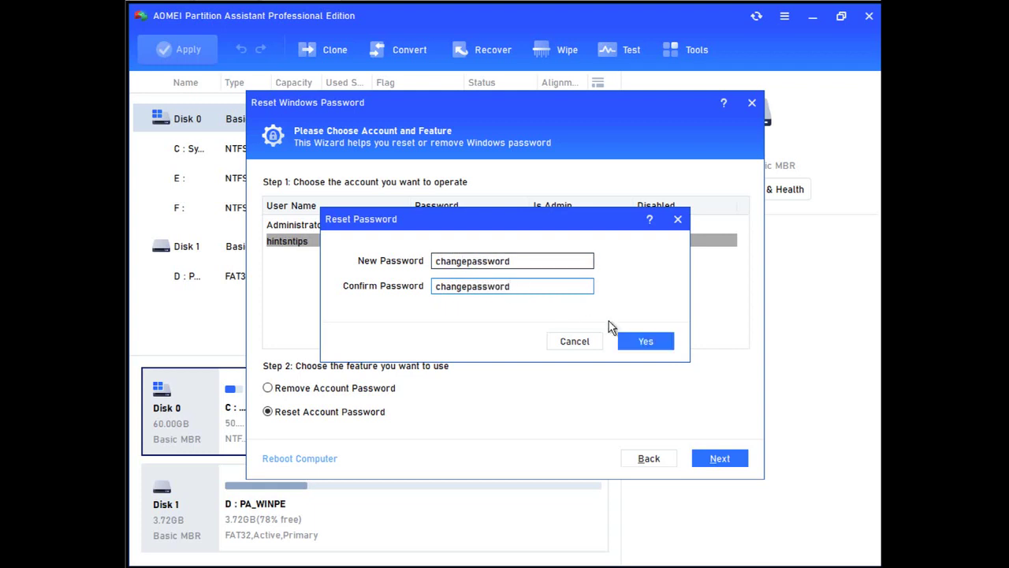
{"action": "left_click", "coordinate": [629, 348]}
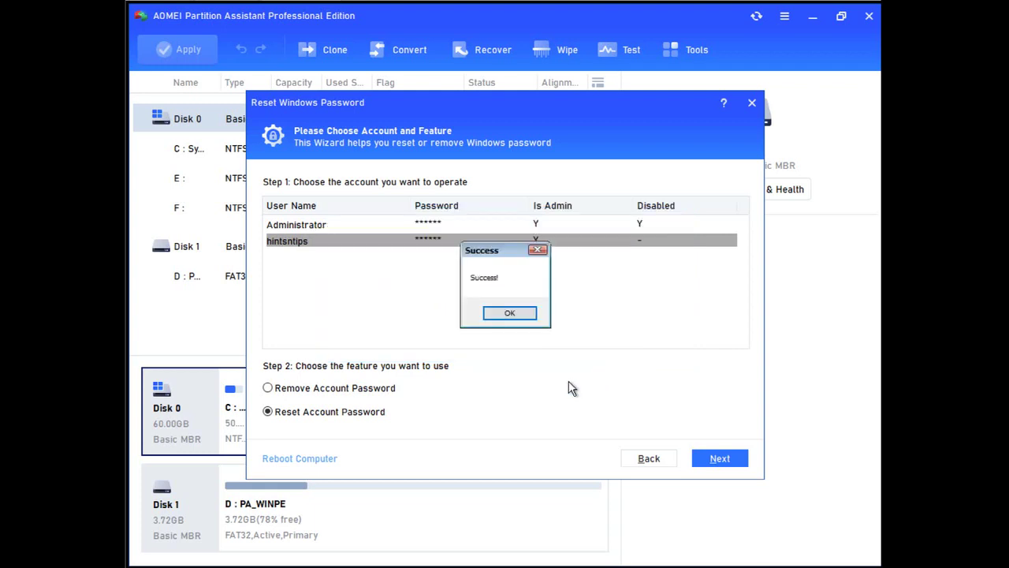
{"action": "left_click", "coordinate": [509, 313]}
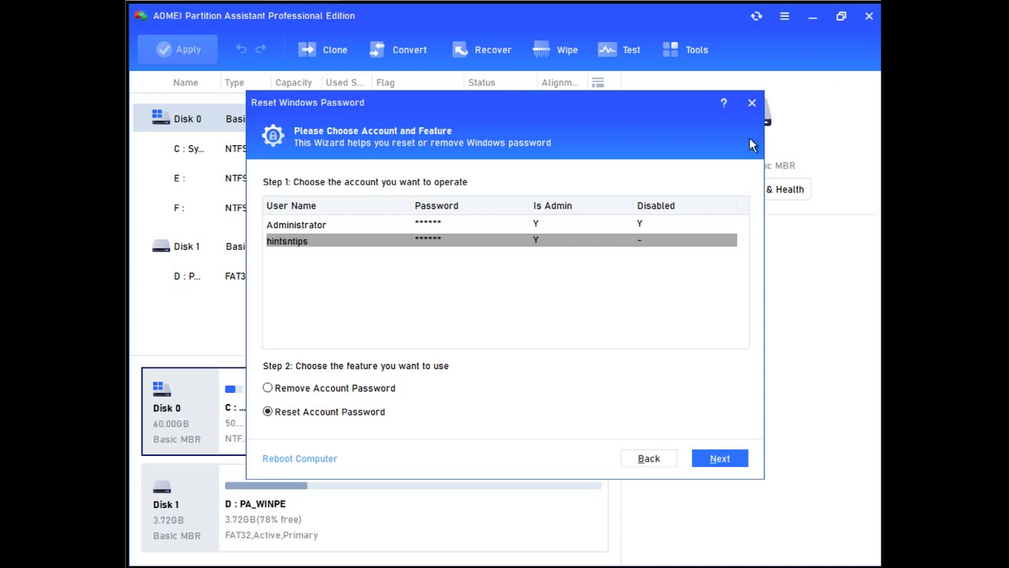
Close the Reset Windows Password wizard and reboot into Windows 10's lock screen
{"action": "left_click", "coordinate": [753, 104]}
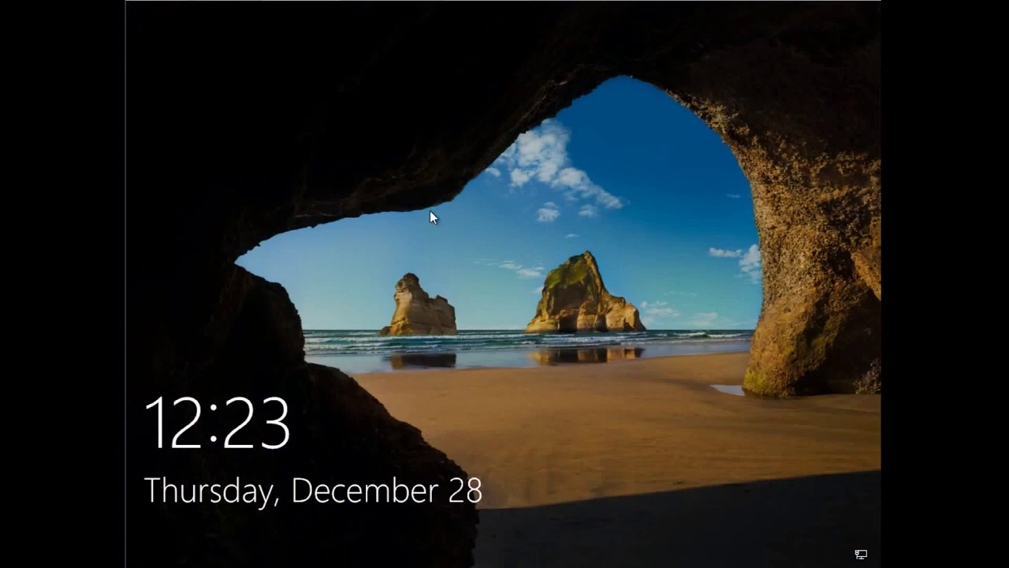
Try signing in with the old password and dismiss the incorrect-password error
{"action": "left_click", "coordinate": [438, 231]}
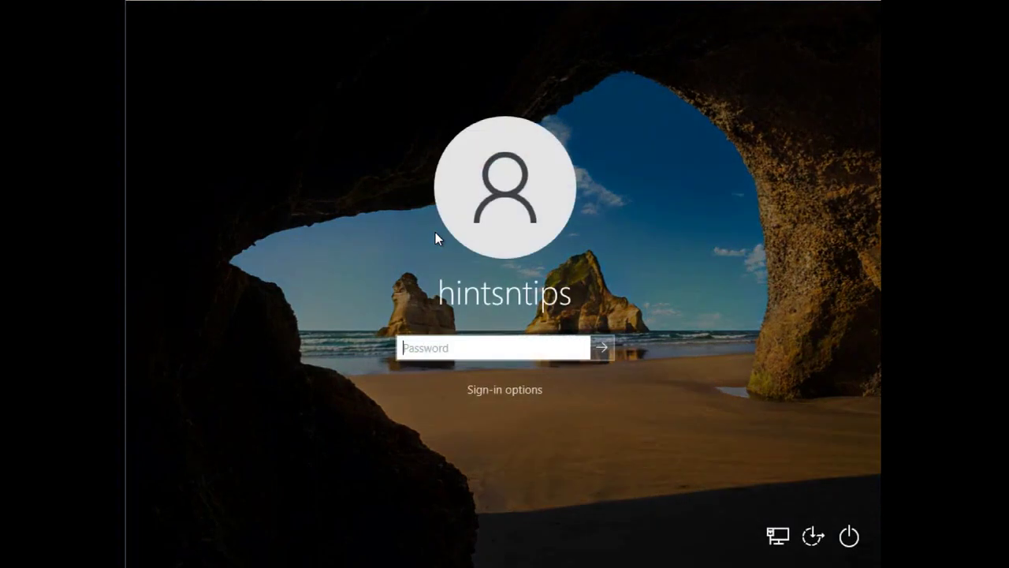
{"action": "type", "text": "••••••••••••••"}
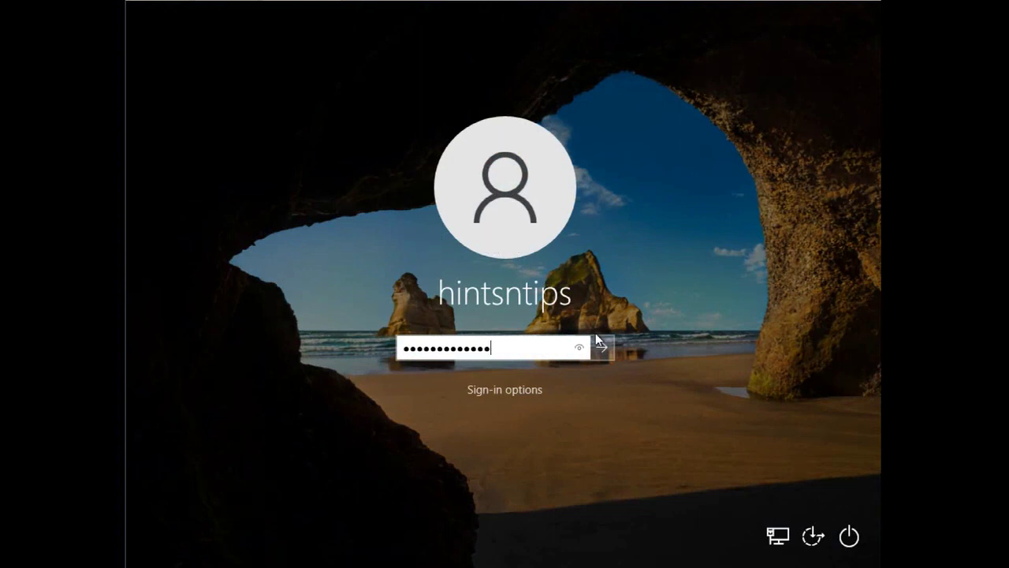
{"action": "left_click", "coordinate": [578, 347]}
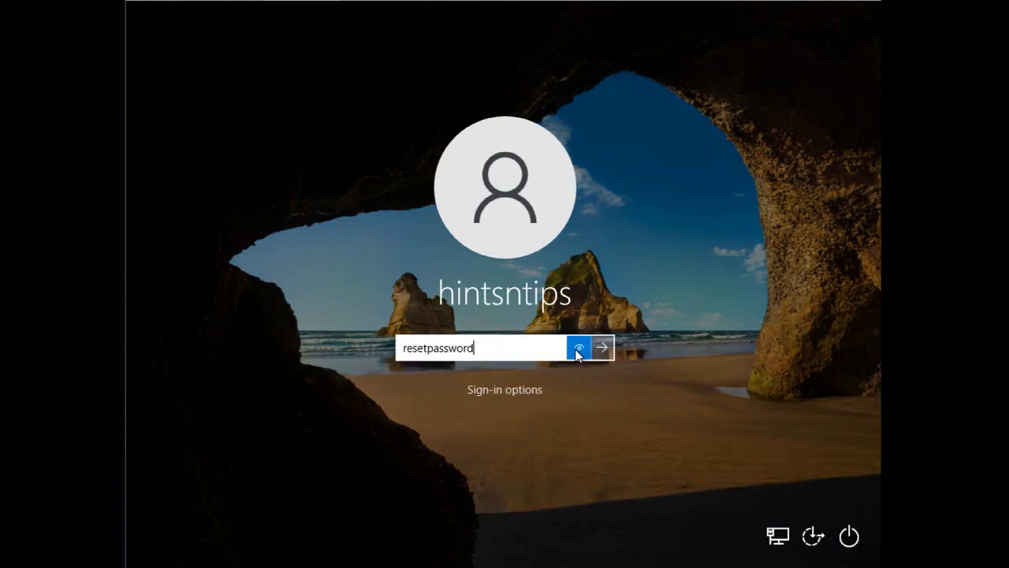
{"action": "left_click", "coordinate": [603, 352]}
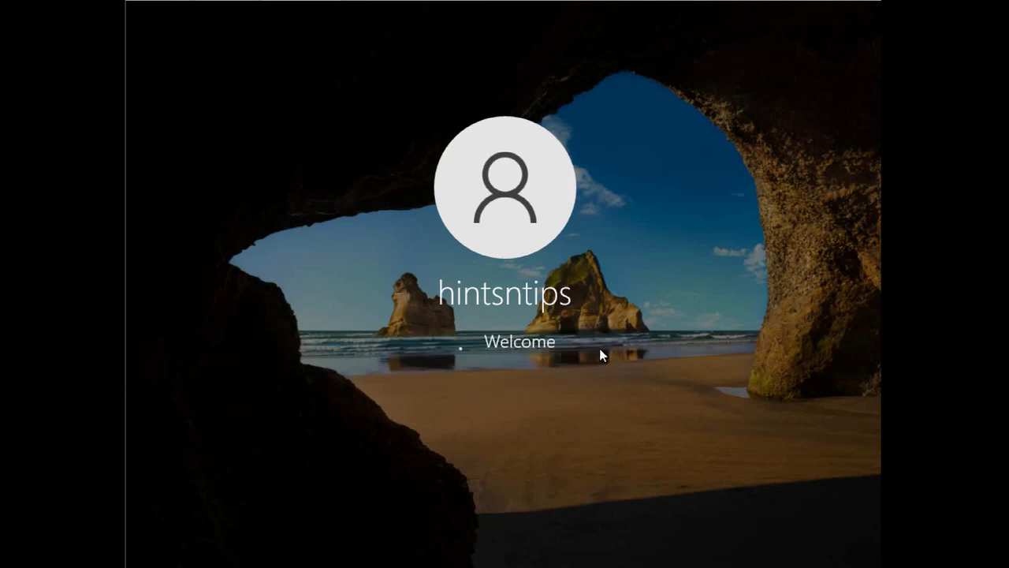
{"action": "left_click", "coordinate": [528, 374]}
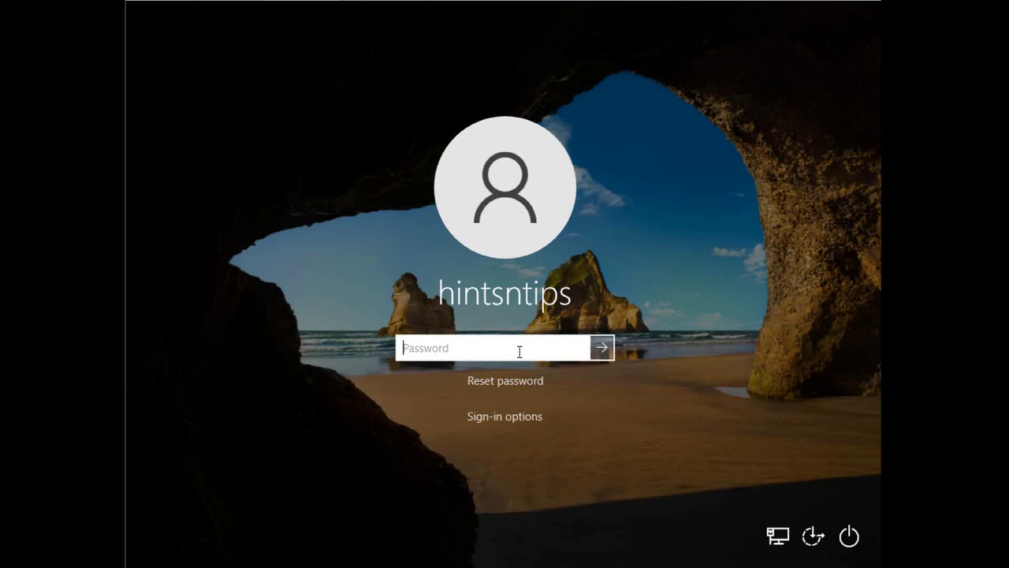
Sign in to Windows 10 with the newly reset password, checking it before submitting
{"action": "type", "text": "••••••••••••••"}
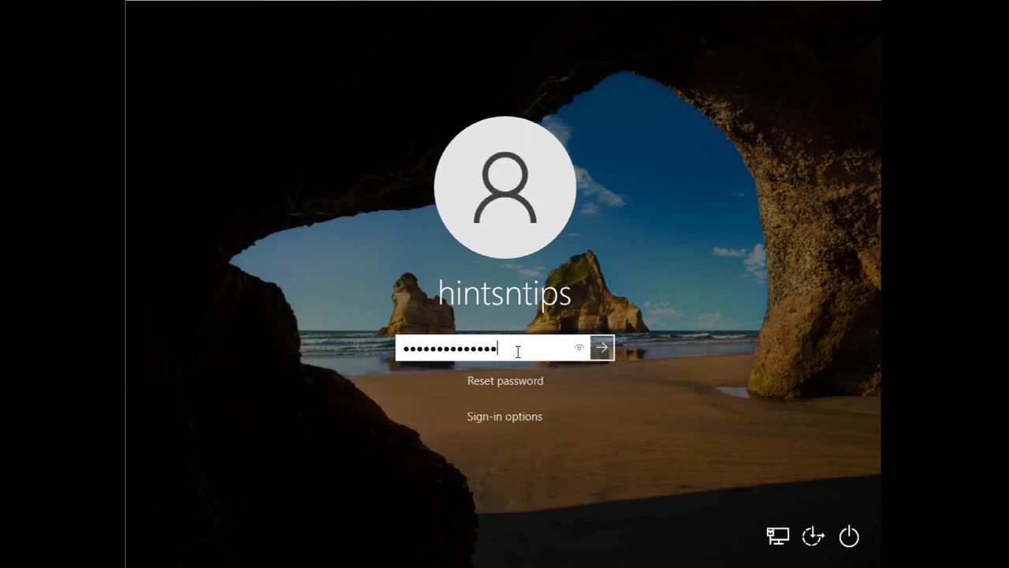
{"action": "left_click", "coordinate": [578, 349]}
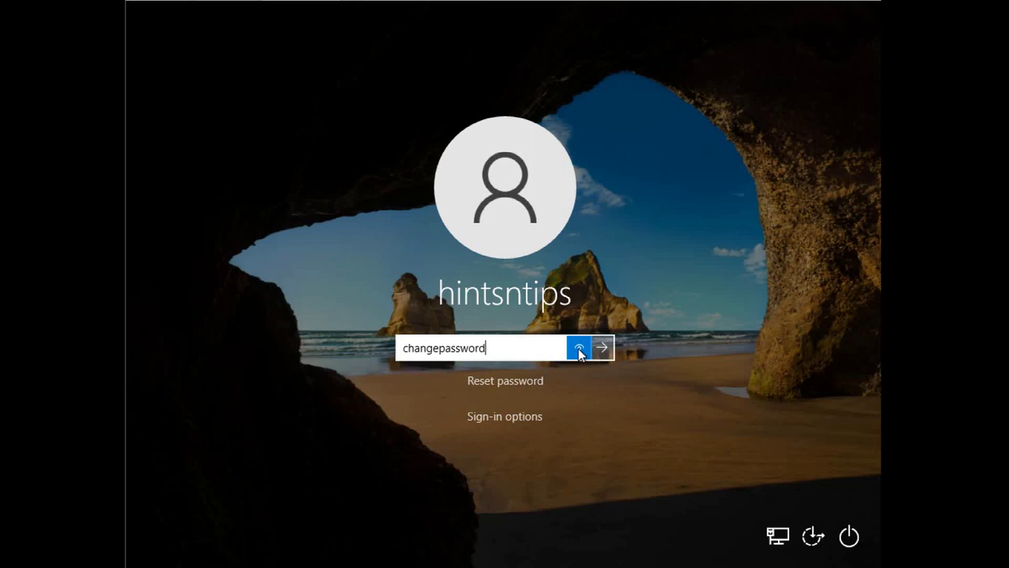
{"action": "left_click_drag", "start_coordinate": [580, 354], "coordinate": [590, 355]}
{"action": "left_click", "coordinate": [602, 348]}
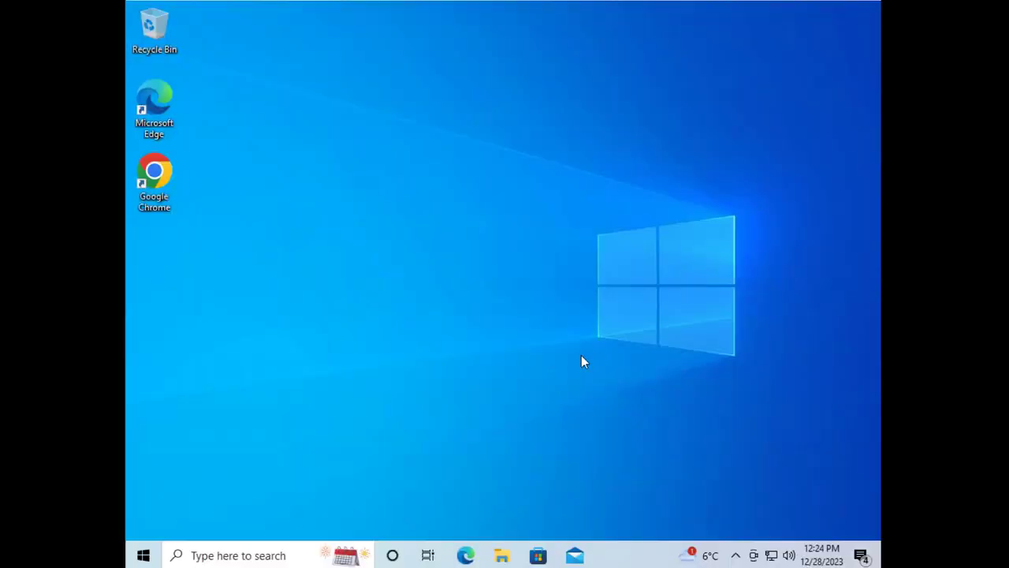
Sign out through the Start menu and sign back in with the new password
{"action": "right_click", "coordinate": [145, 554]}
{"action": "mouse_move", "coordinate": [225, 508]}
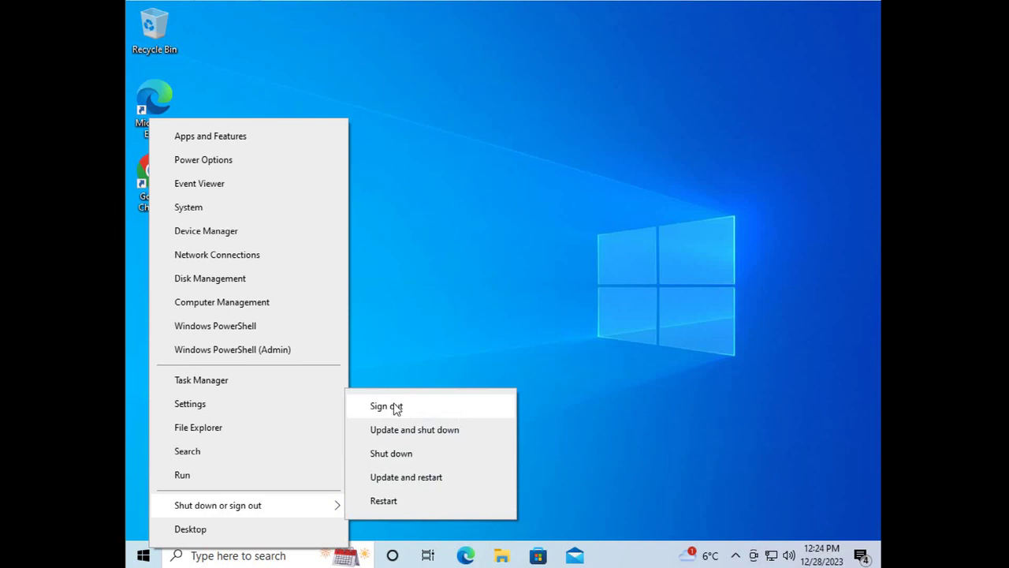
{"action": "left_click", "coordinate": [396, 407]}
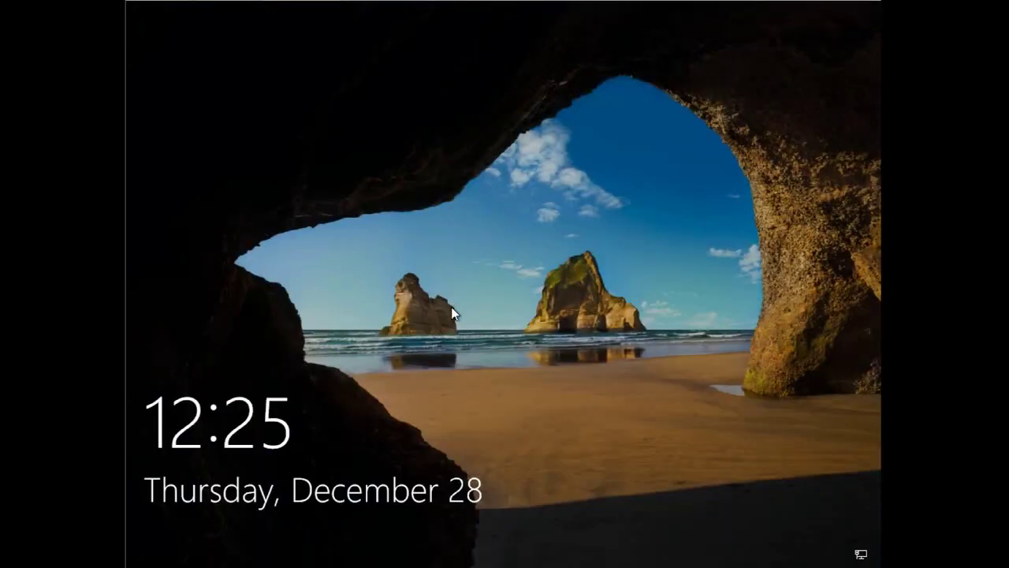
{"action": "left_click", "coordinate": [450, 308]}
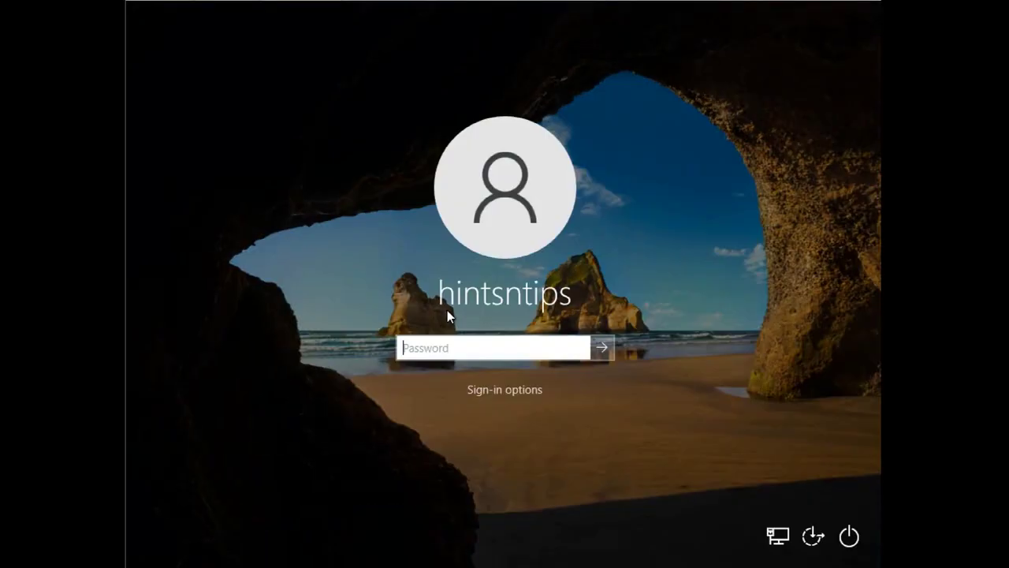
{"action": "type", "text": "••••••••••••••"}
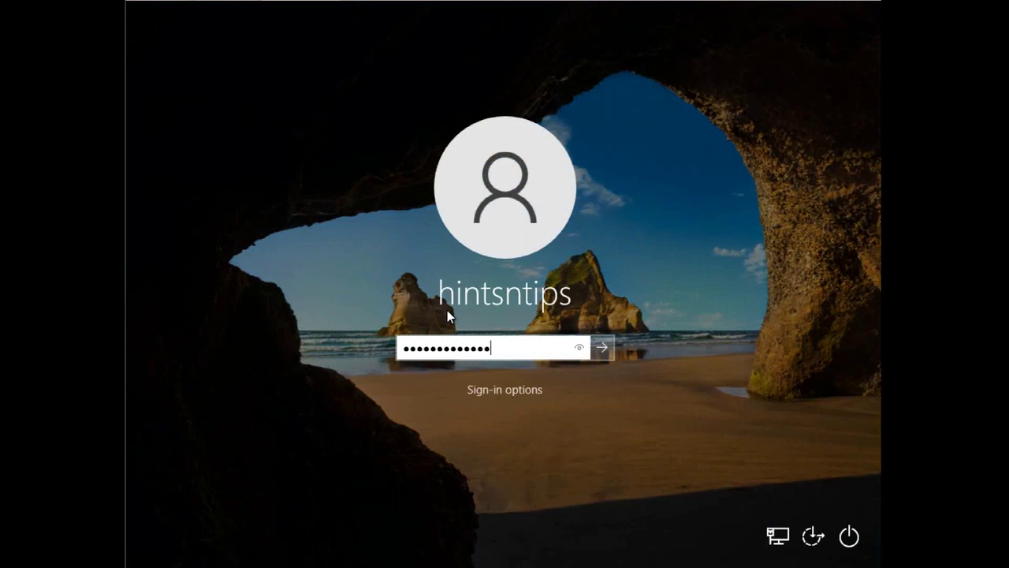
{"action": "left_click", "coordinate": [579, 348]}
{"action": "key", "text": "Return"}
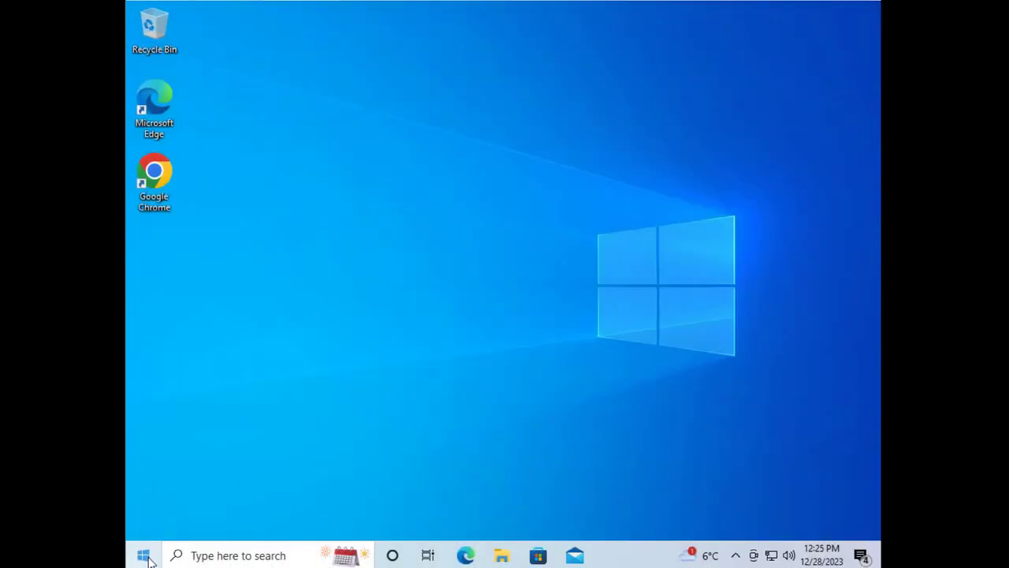
Sign out of the account once more from the Start menu
{"action": "right_click", "coordinate": [142, 555]}
{"action": "mouse_move", "coordinate": [278, 521]}
{"action": "left_click", "coordinate": [386, 419]}
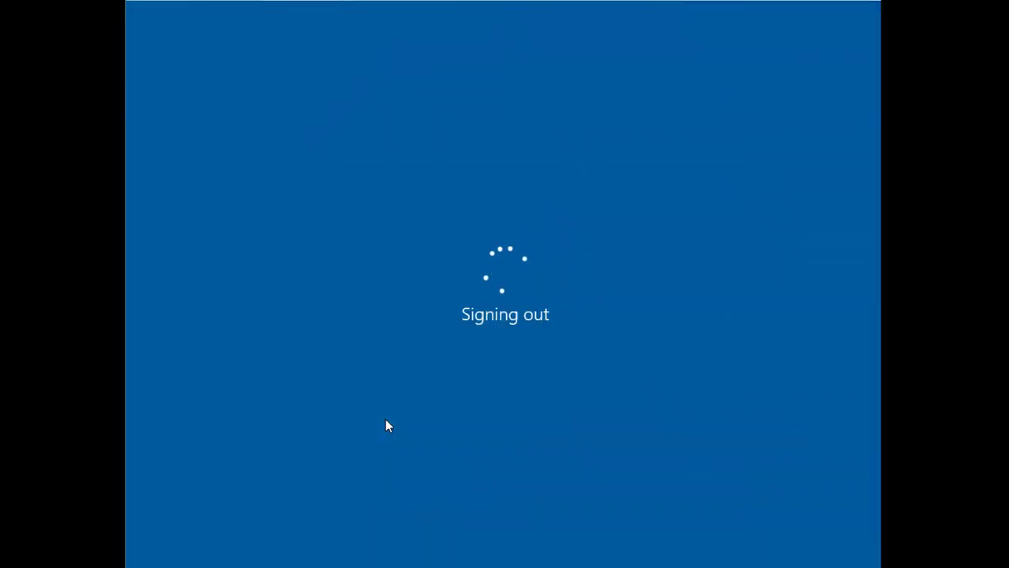